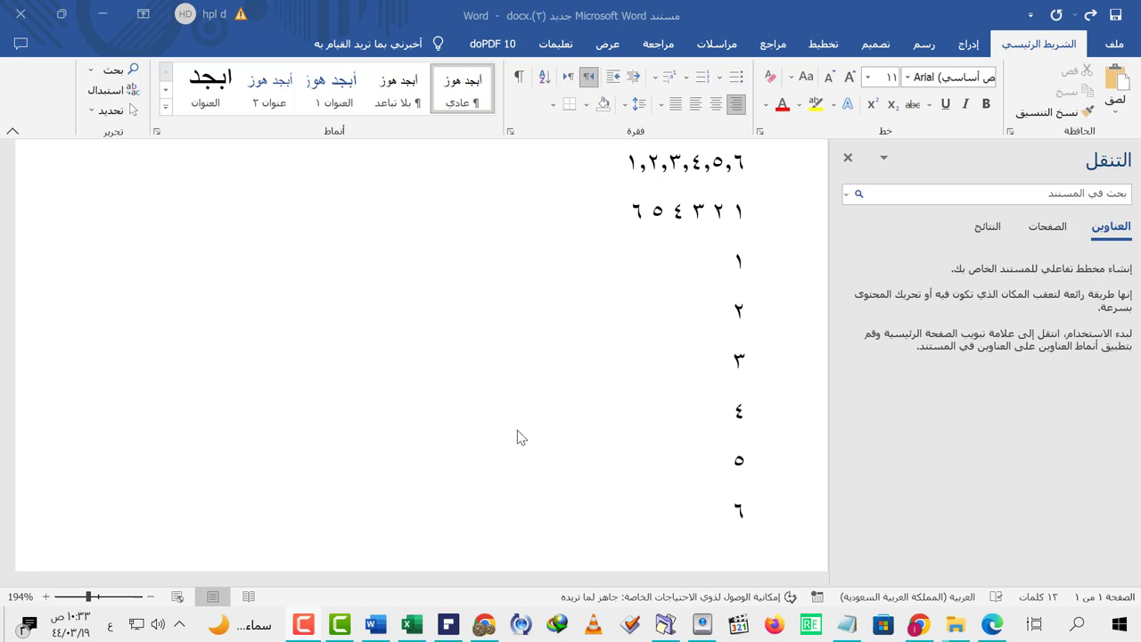
# Bring the Excel workbook holding the numbers 1–6 in front of the Word document
pyautogui.click(413, 626)
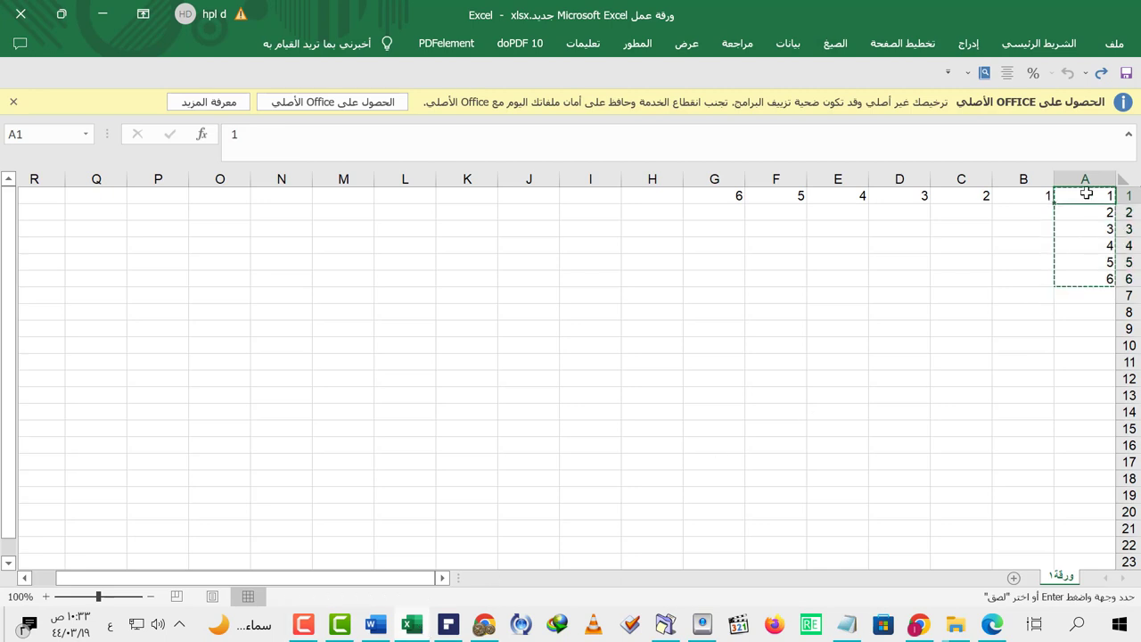
# Delete the old numbers in A1:G7 and enter 1 in cell A1
pyautogui.moveTo(1085, 195); pyautogui.dragTo(742, 295)
pyautogui.press('Delete')
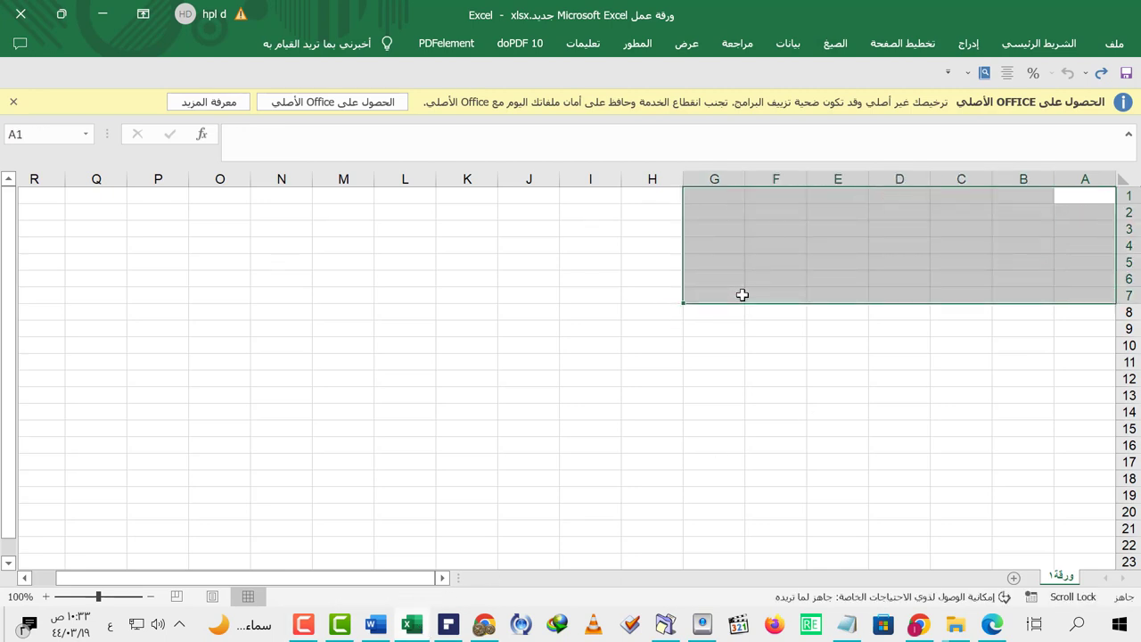
pyautogui.click(1084, 194)
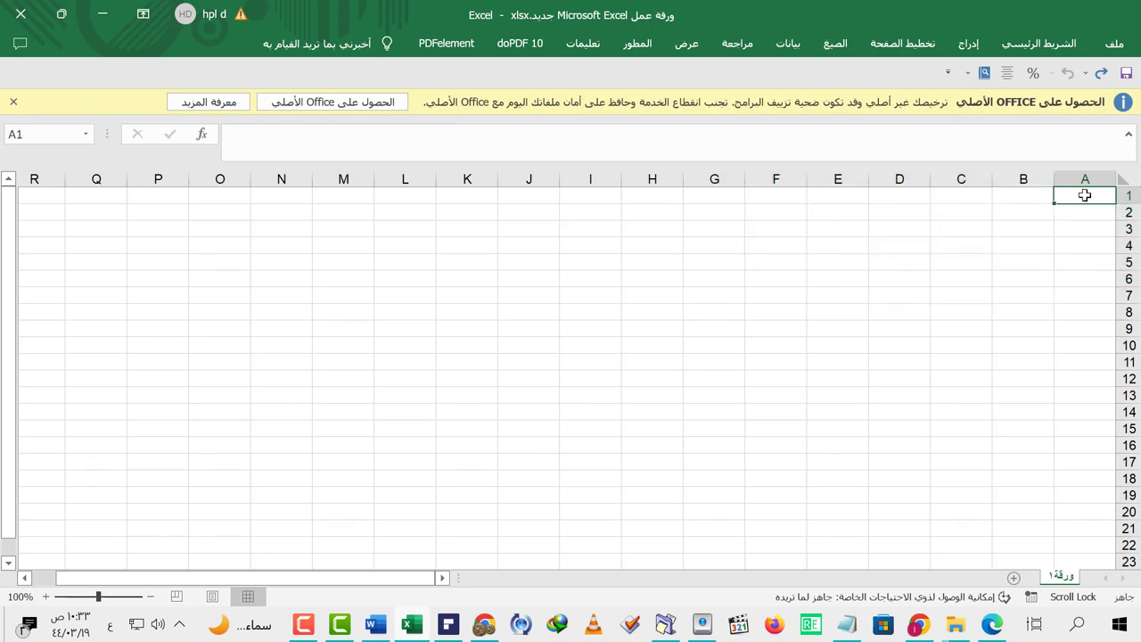
pyautogui.write('1')
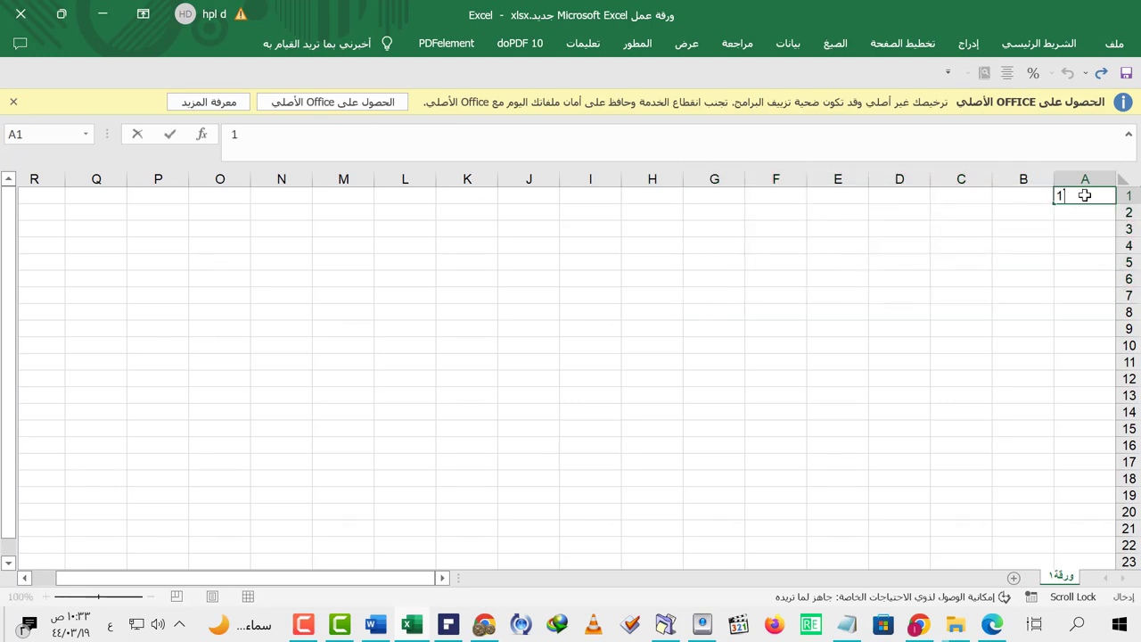
# Enter 2 in B1 and fill the 1, 2 pattern across row 1 up to 9 in I1
pyautogui.click(1021, 199)
pyautogui.write('2')
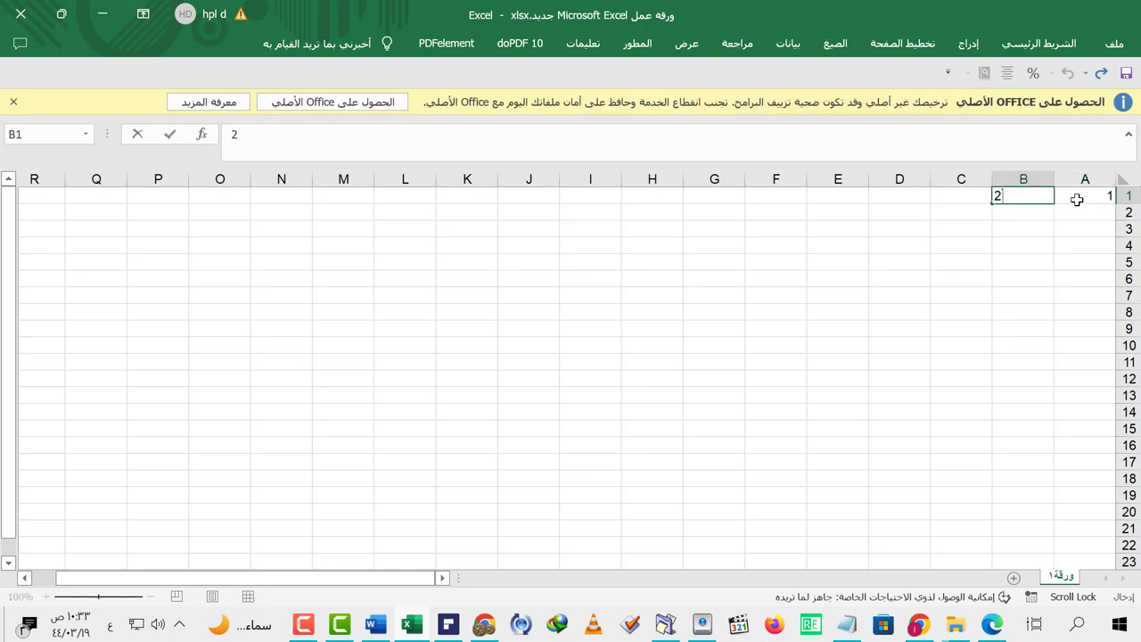
pyautogui.click(1088, 195)
pyautogui.moveTo(1078, 195); pyautogui.dragTo(1032, 195)
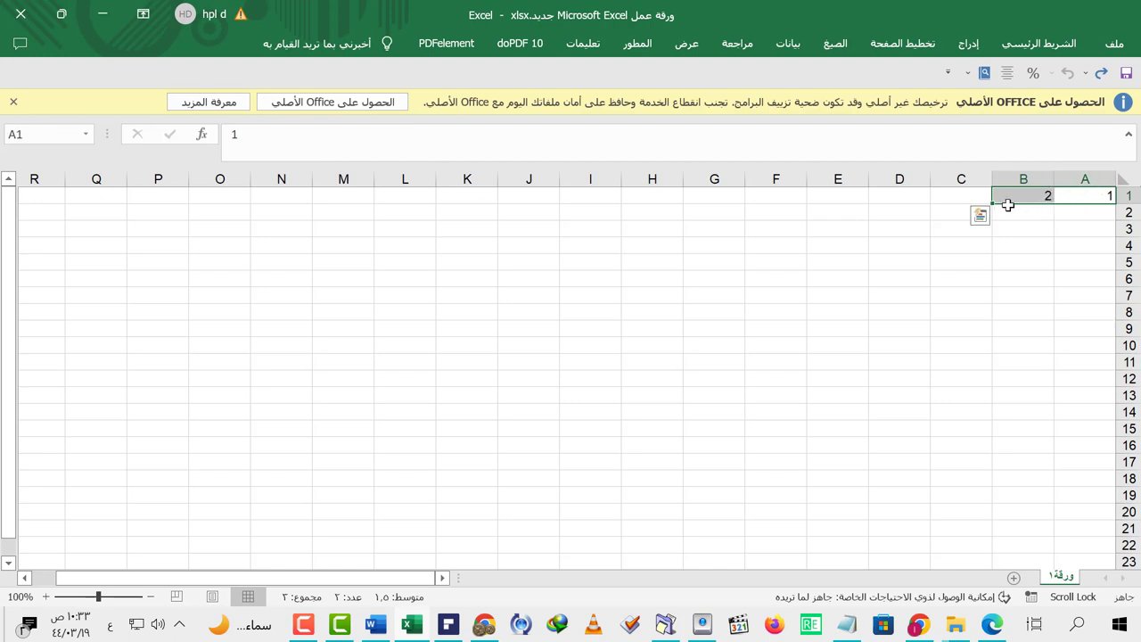
pyautogui.moveTo(994, 205); pyautogui.dragTo(548, 198)
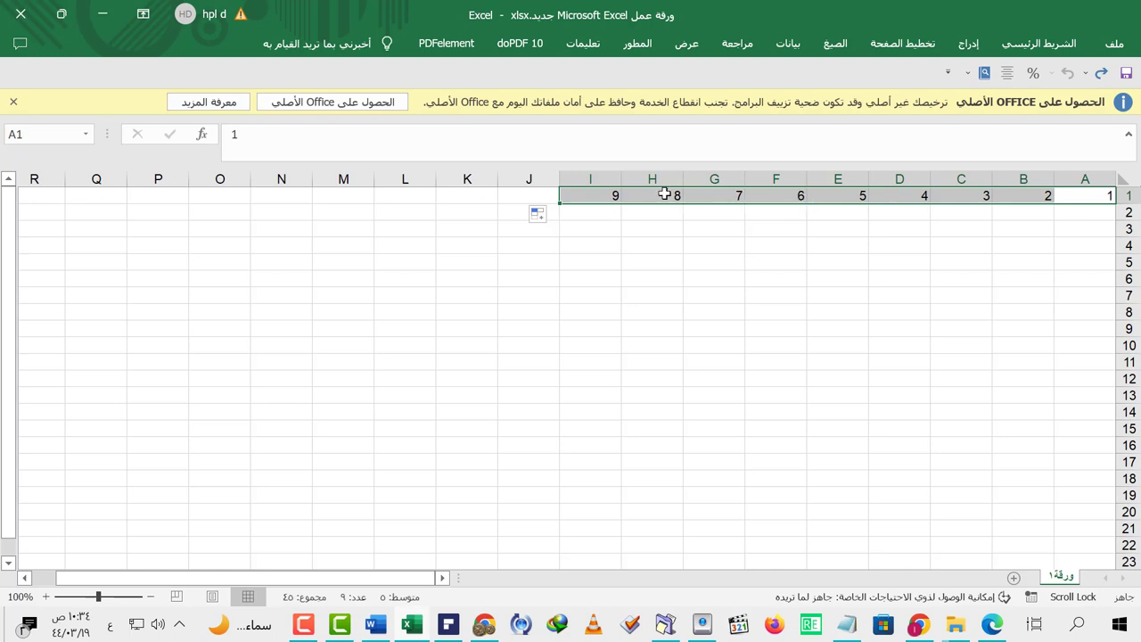
pyautogui.click(1089, 218)
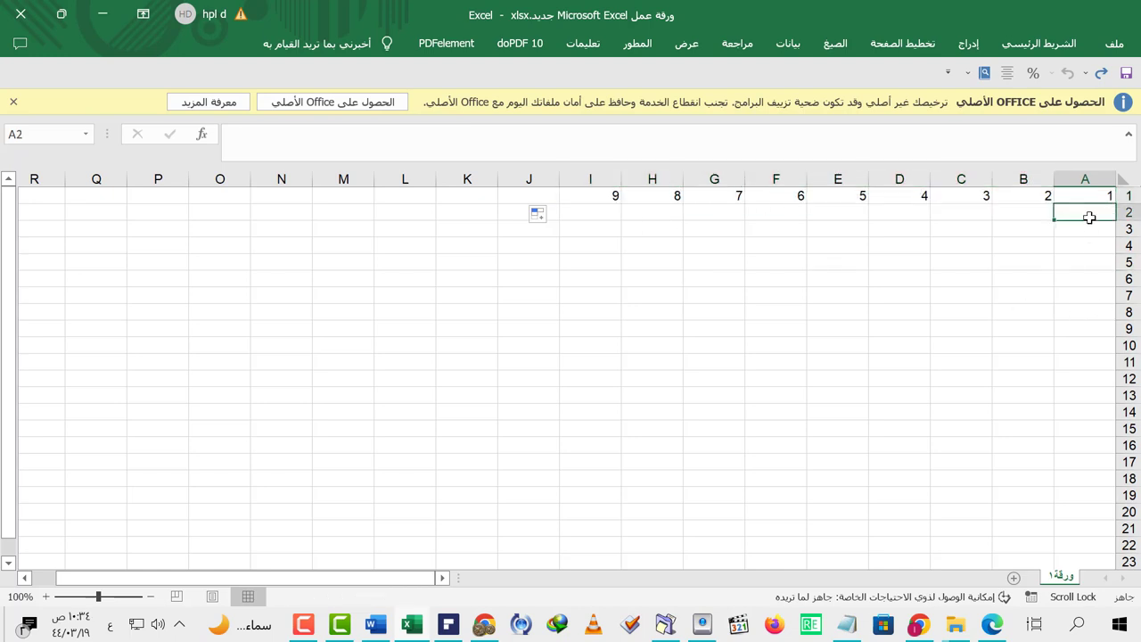
pyautogui.click(1044, 263)
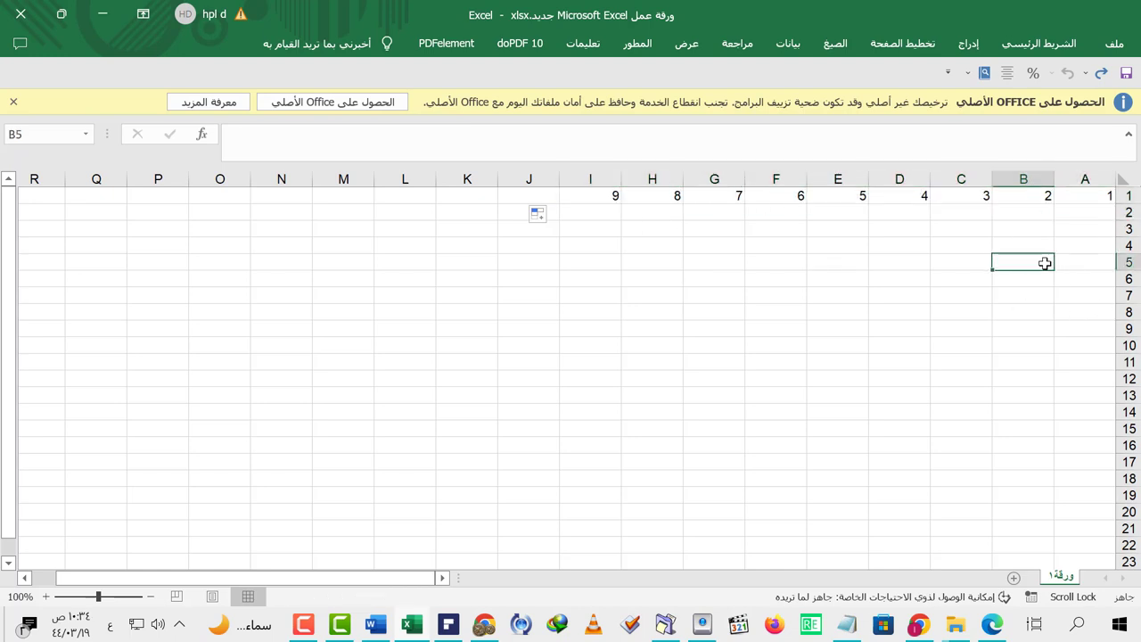
pyautogui.write('1')
pyautogui.press('Return')
pyautogui.write('2')
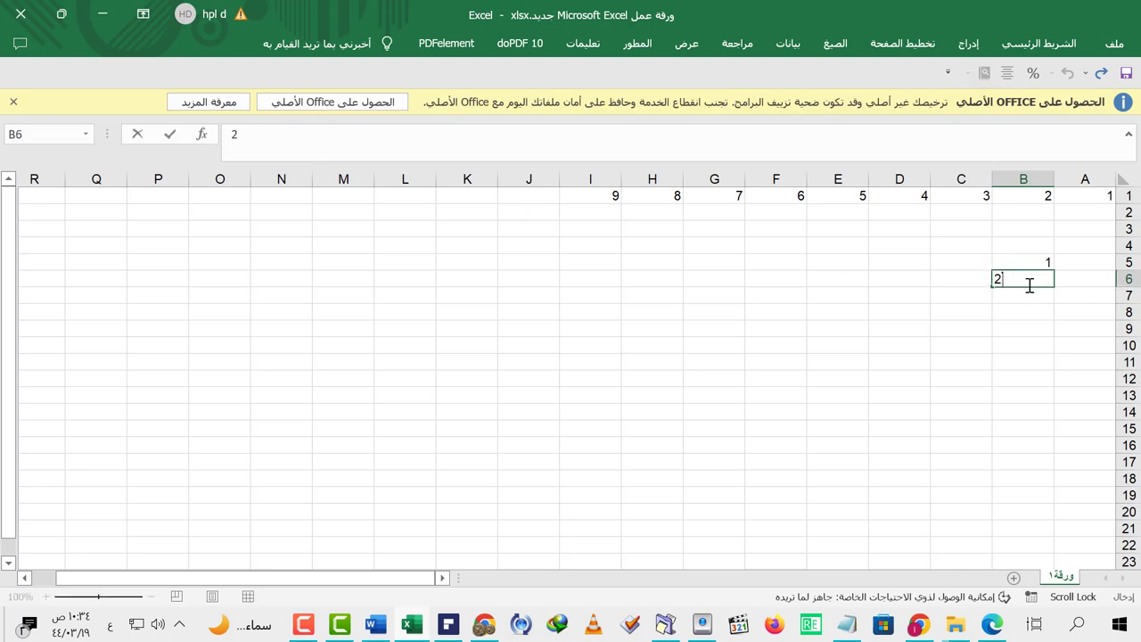
pyautogui.click(1023, 261)
pyautogui.moveTo(1029, 269); pyautogui.dragTo(998, 471)
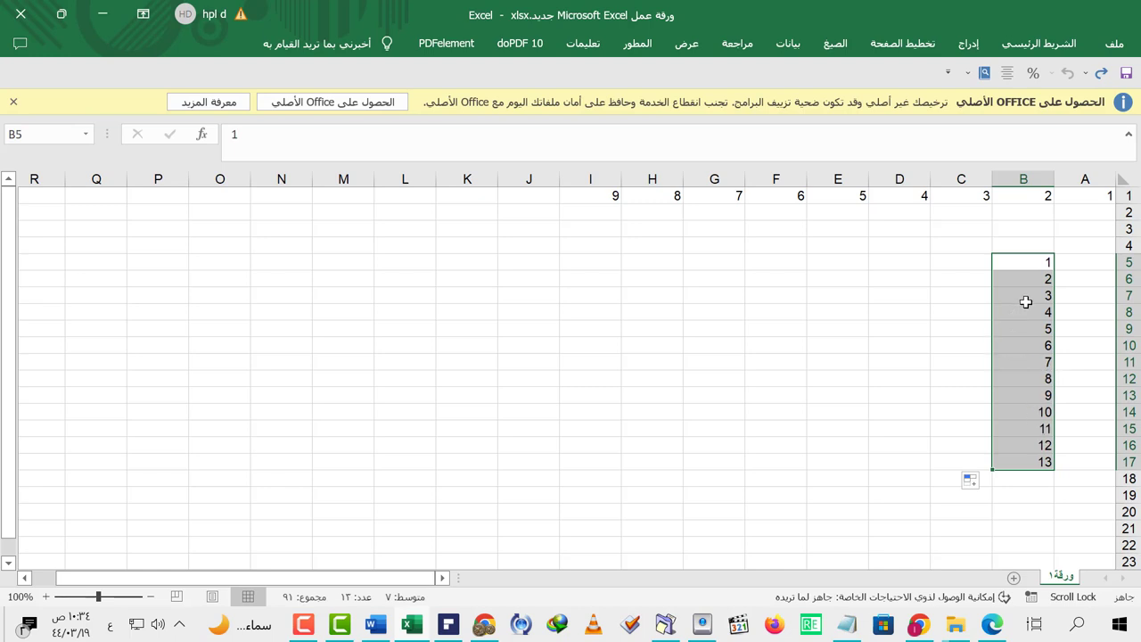
pyautogui.press('Delete')
pyautogui.click(973, 264)
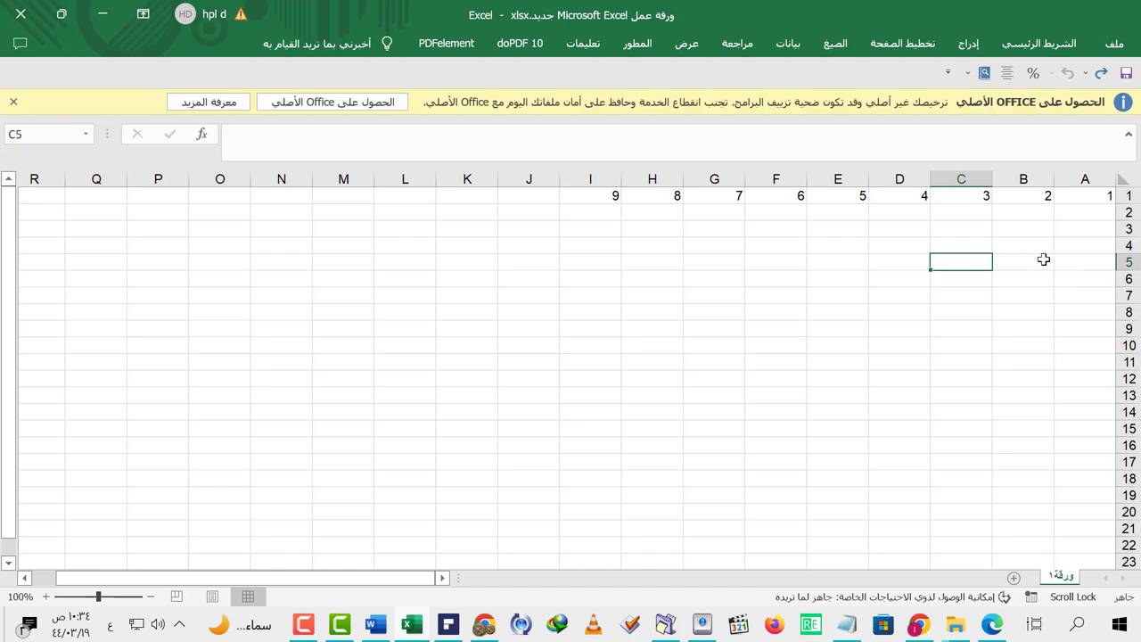
# Enter 2, 4, 6 in B5:D5 and fill the even series through 16 at I5
pyautogui.click(1043, 259)
pyautogui.write('2')
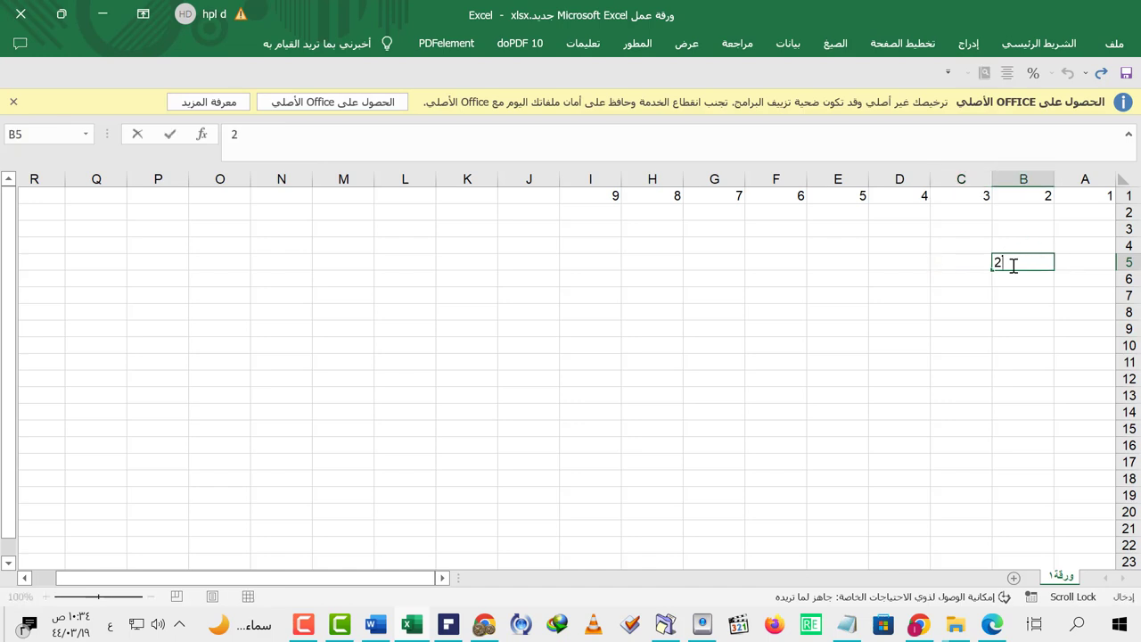
pyautogui.click(971, 265)
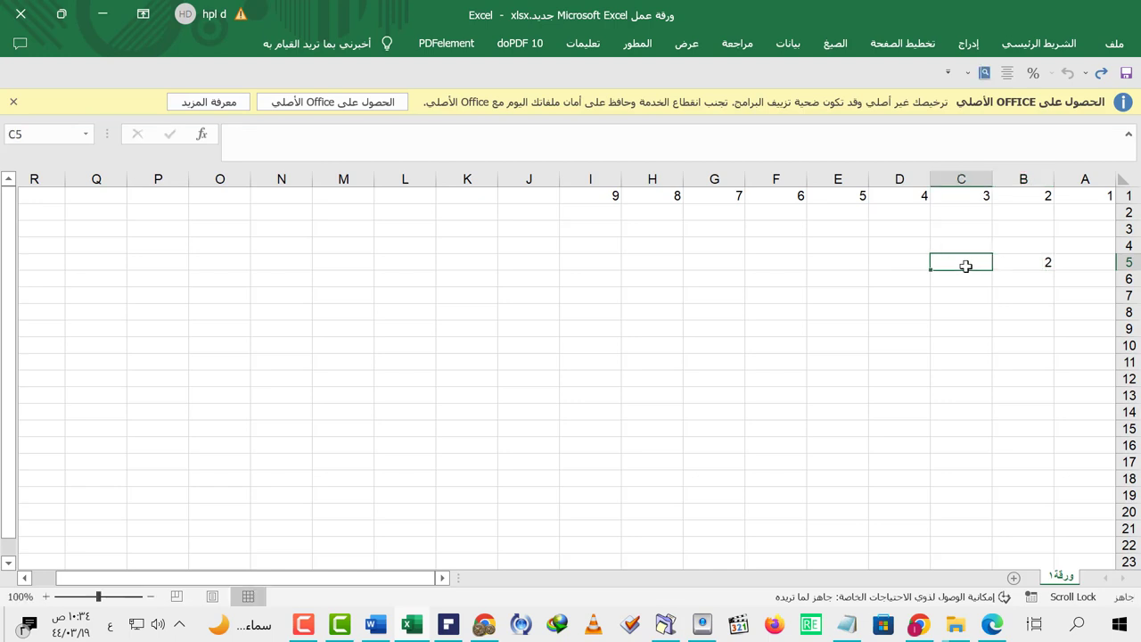
pyautogui.write('4')
pyautogui.click(898, 266)
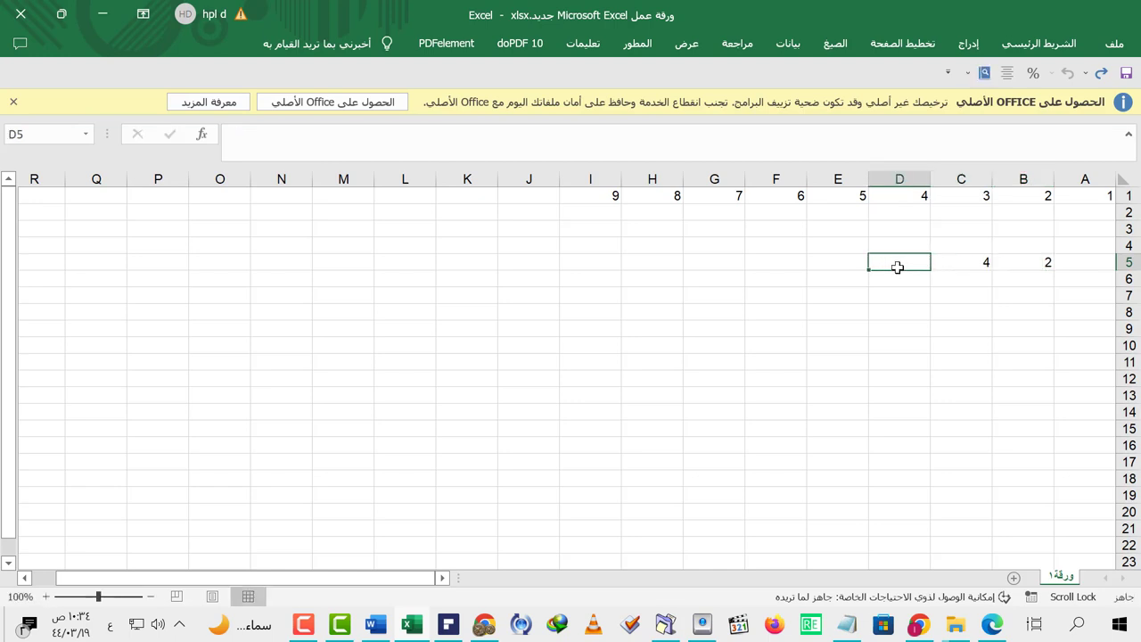
pyautogui.write('6')
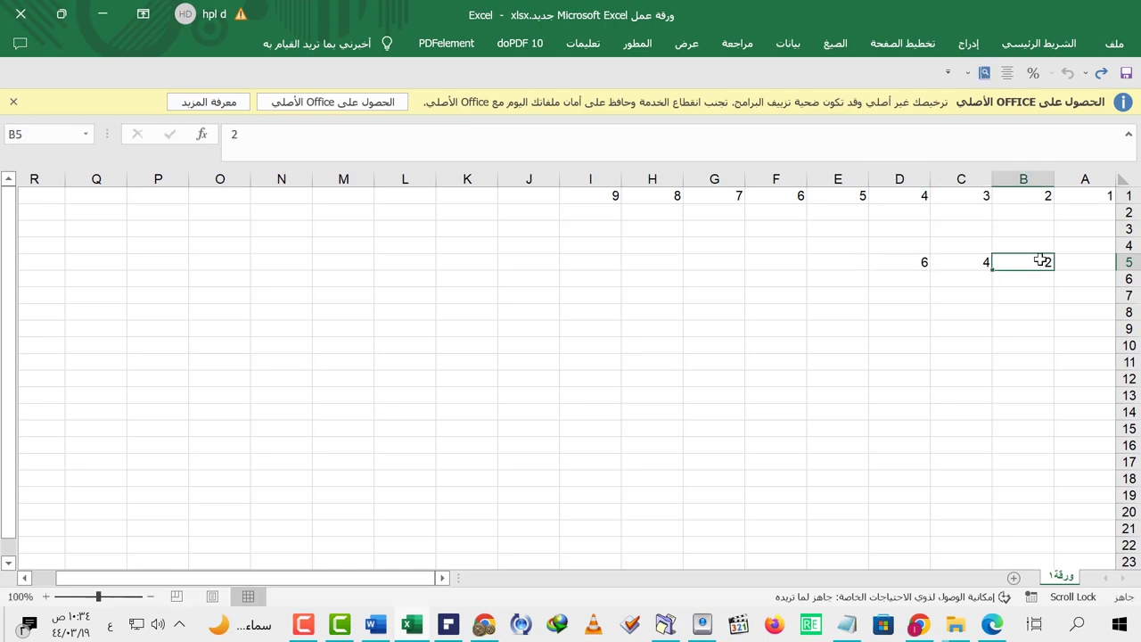
pyautogui.moveTo(1043, 262); pyautogui.dragTo(562, 262)
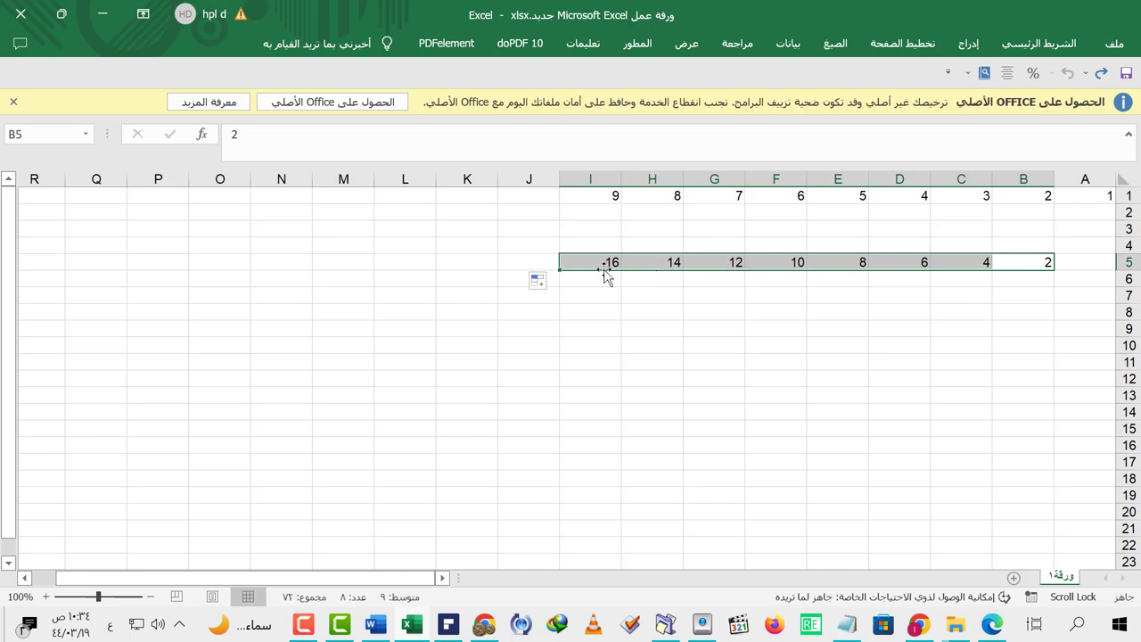
pyautogui.click(1030, 294)
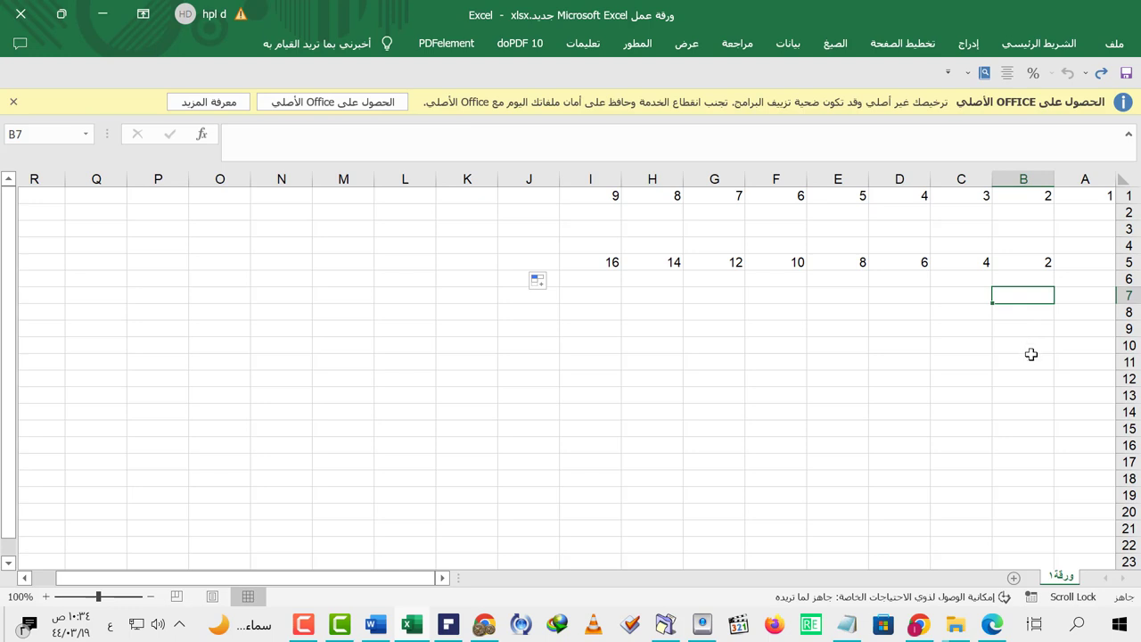
# Enter 3, 5, 7 in B7:D7 and fill the odd series through 17 at I7
pyautogui.write('3')
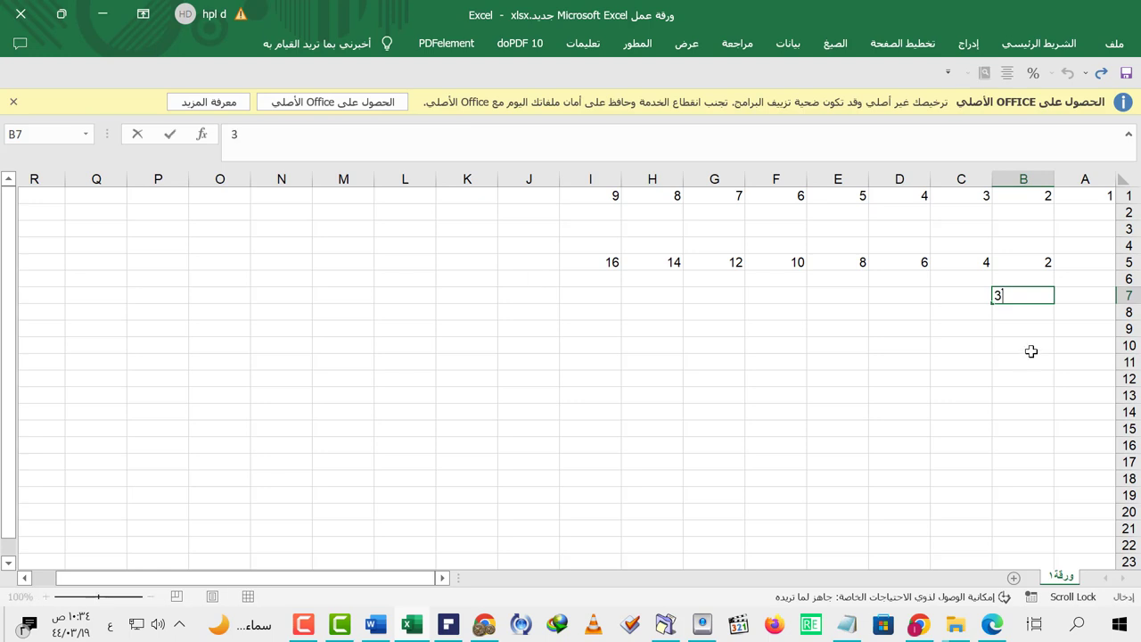
pyautogui.click(964, 295)
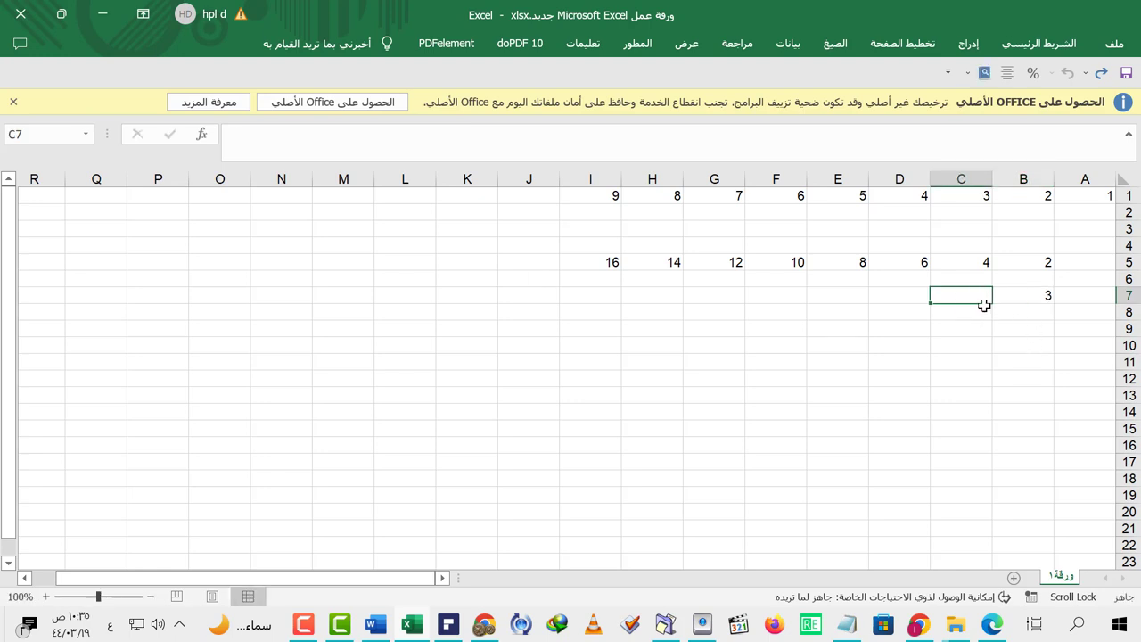
pyautogui.write('5')
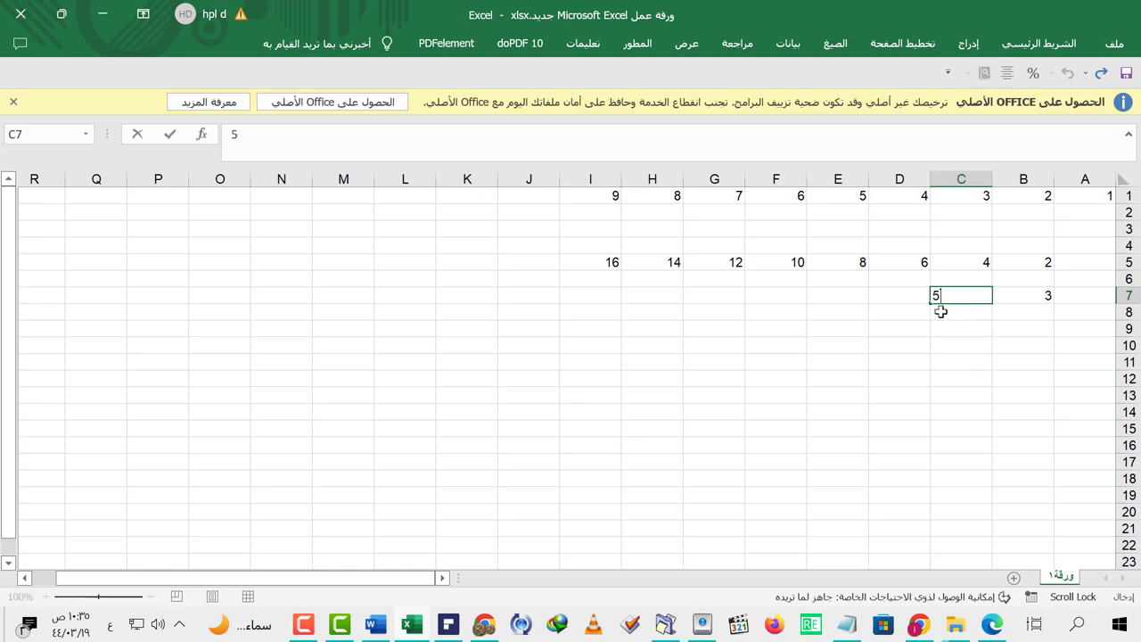
pyautogui.click(899, 300)
pyautogui.write('7')
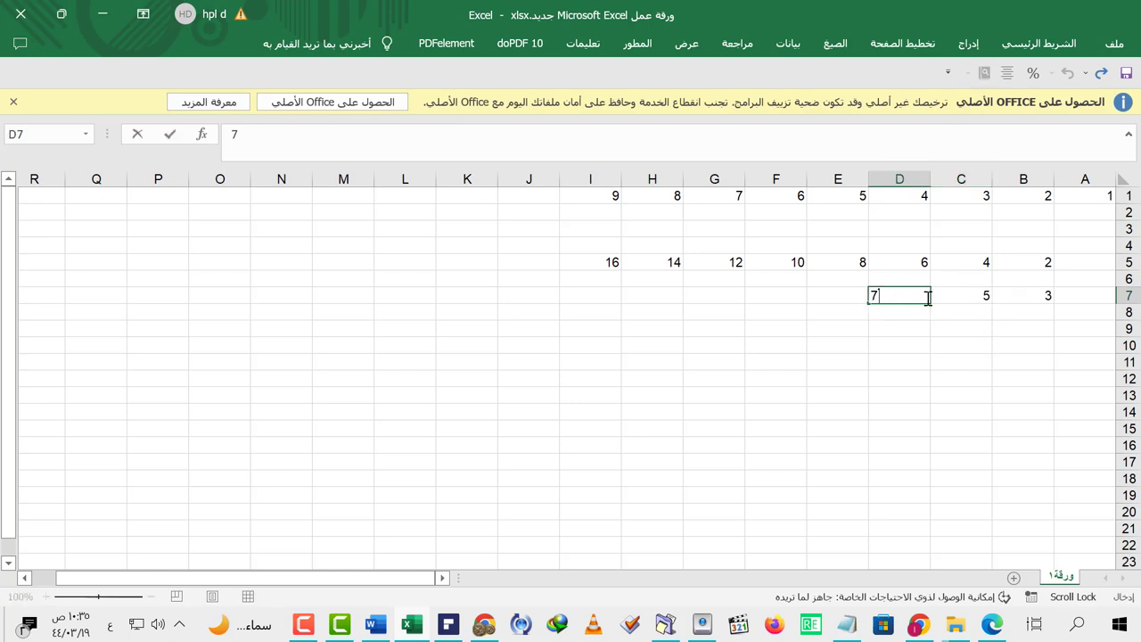
pyautogui.moveTo(1034, 297); pyautogui.dragTo(588, 302)
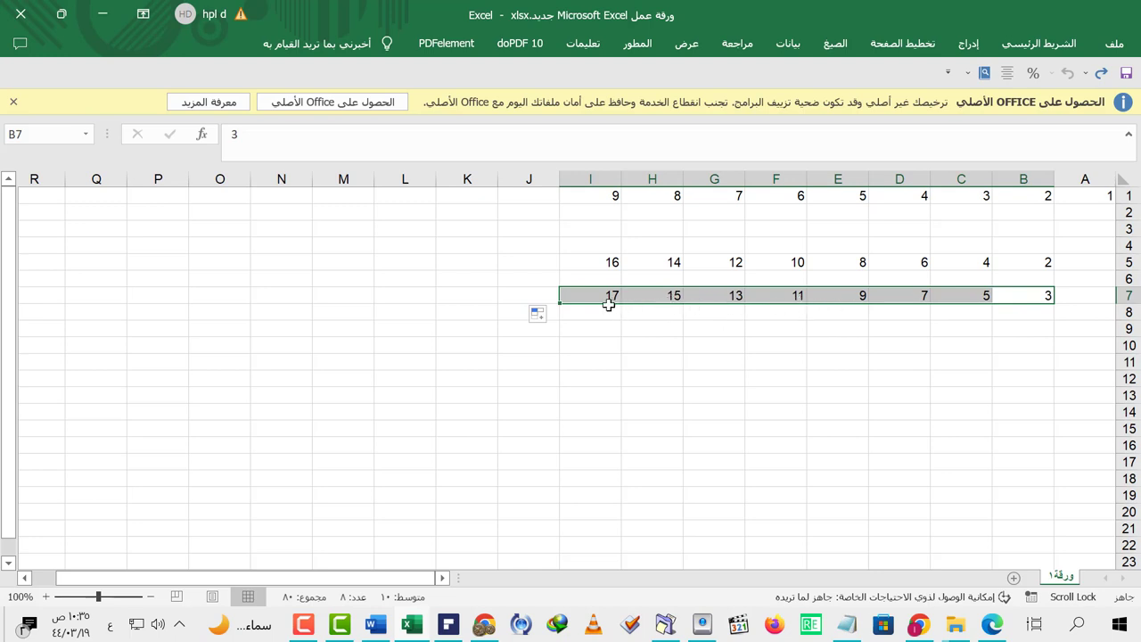
pyautogui.click(1036, 330)
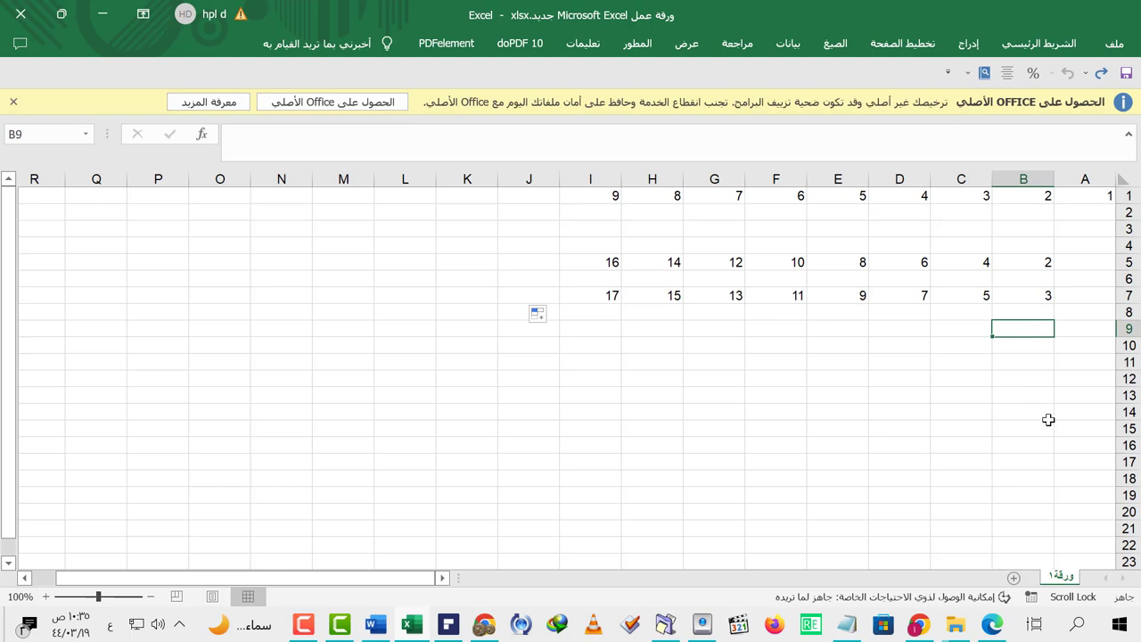
# Enter 102, 103, 104 in B9:D9 and fill the series through 110 at J9
pyautogui.write('102')
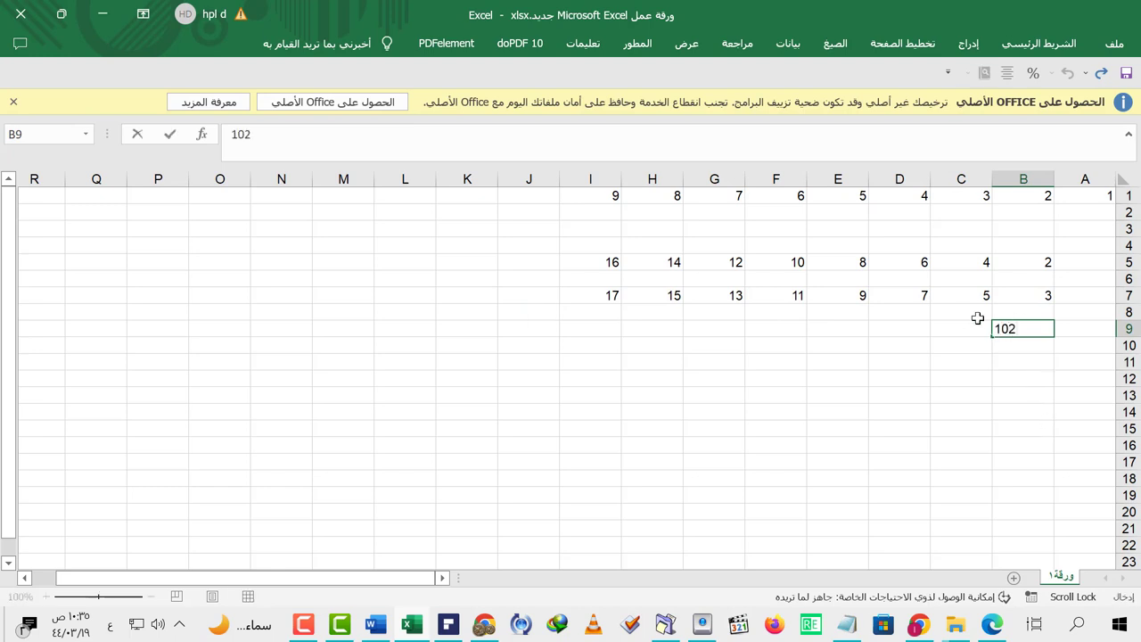
pyautogui.click(972, 327)
pyautogui.write('103')
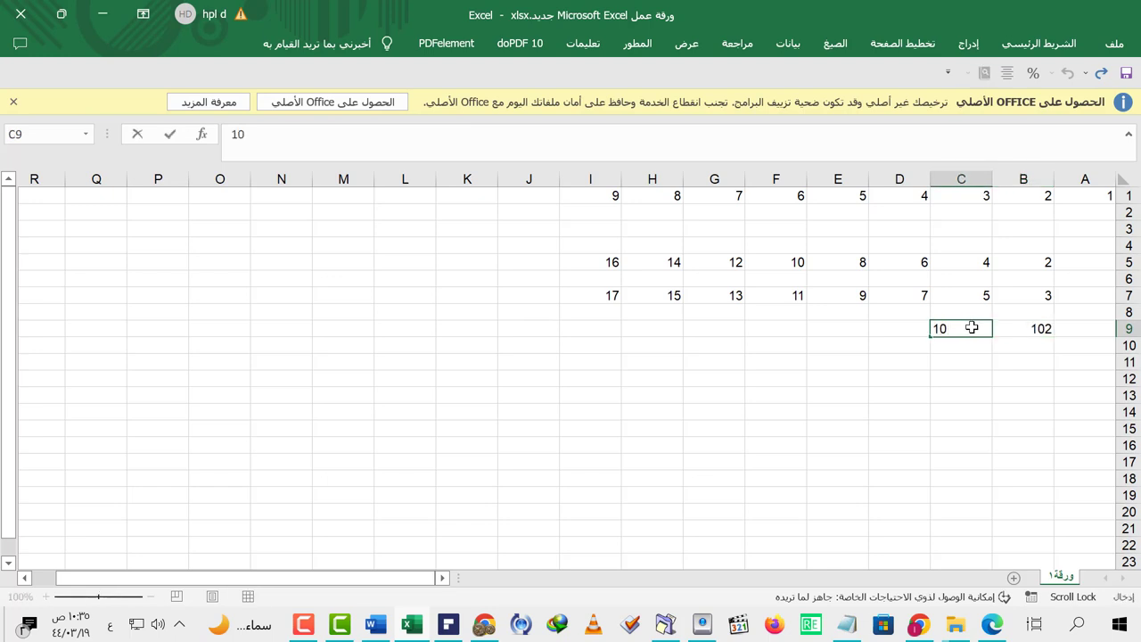
pyautogui.click(901, 328)
pyautogui.write('104')
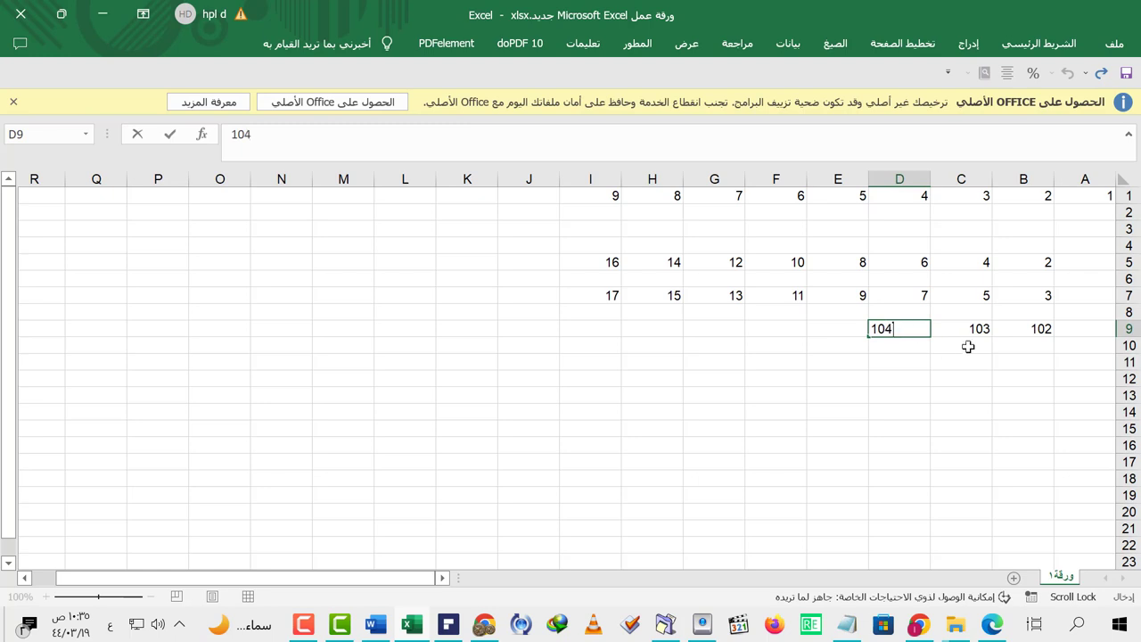
pyautogui.click(1034, 327)
pyautogui.moveTo(980, 328); pyautogui.dragTo(507, 335)
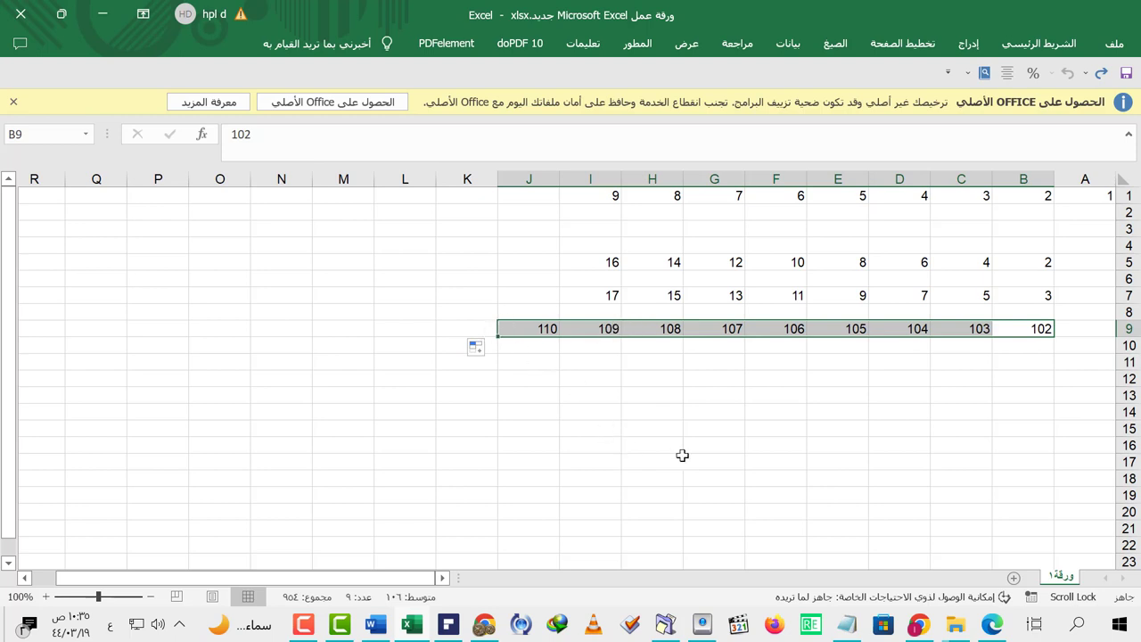
pyautogui.click(959, 458)
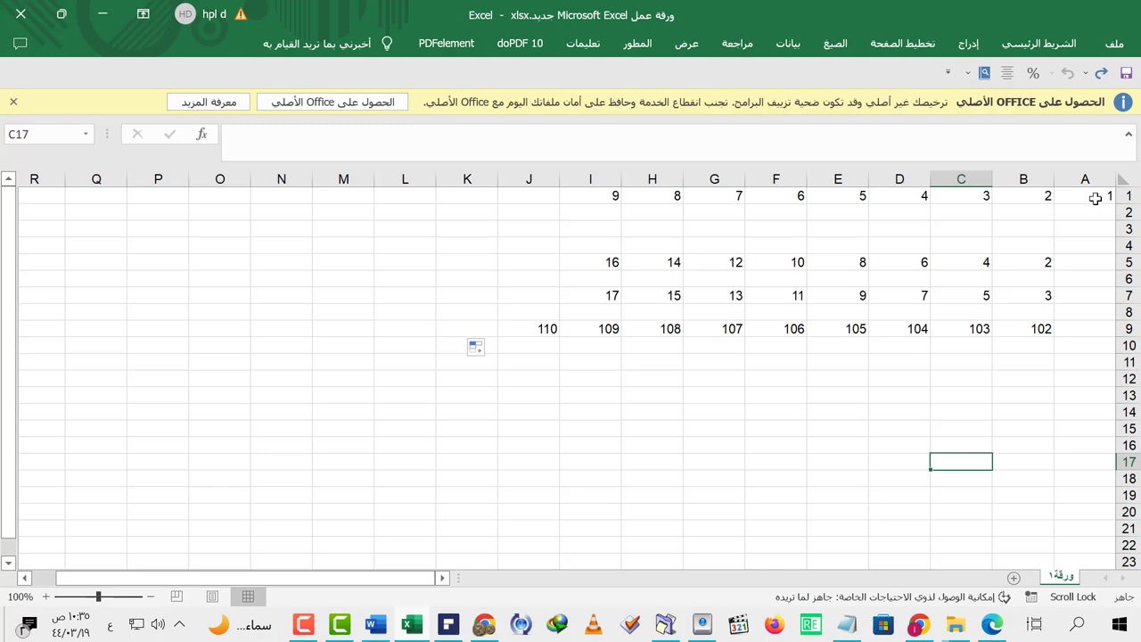
# Copy the numbers 1 to 9 from A1:I1
pyautogui.moveTo(1088, 195); pyautogui.dragTo(612, 195)
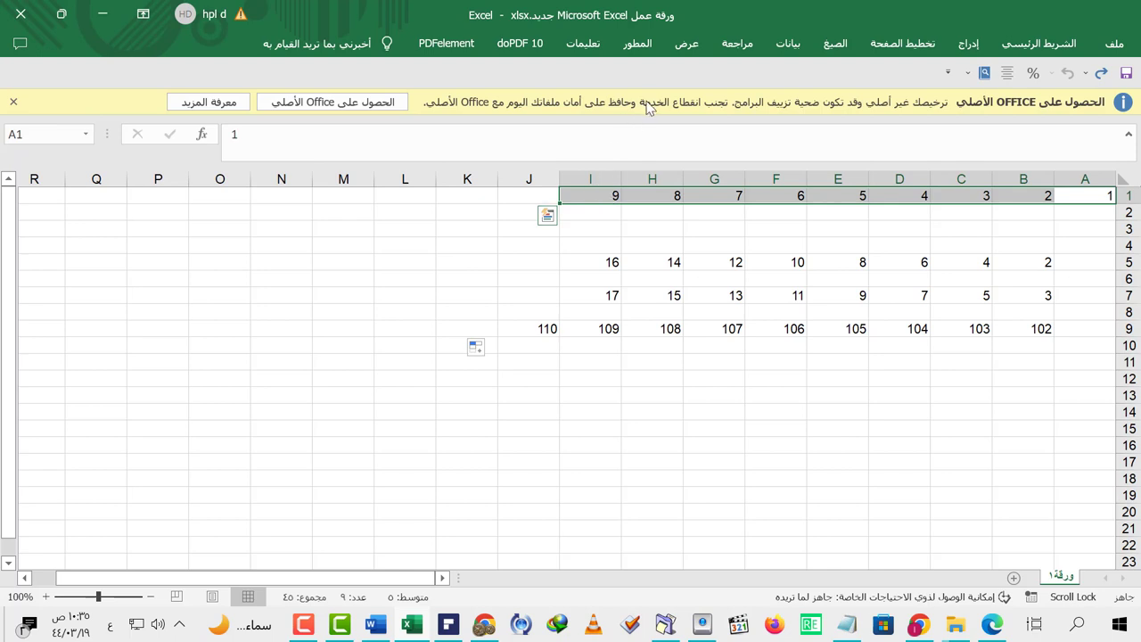
pyautogui.hotkey('ctrl', 'c')
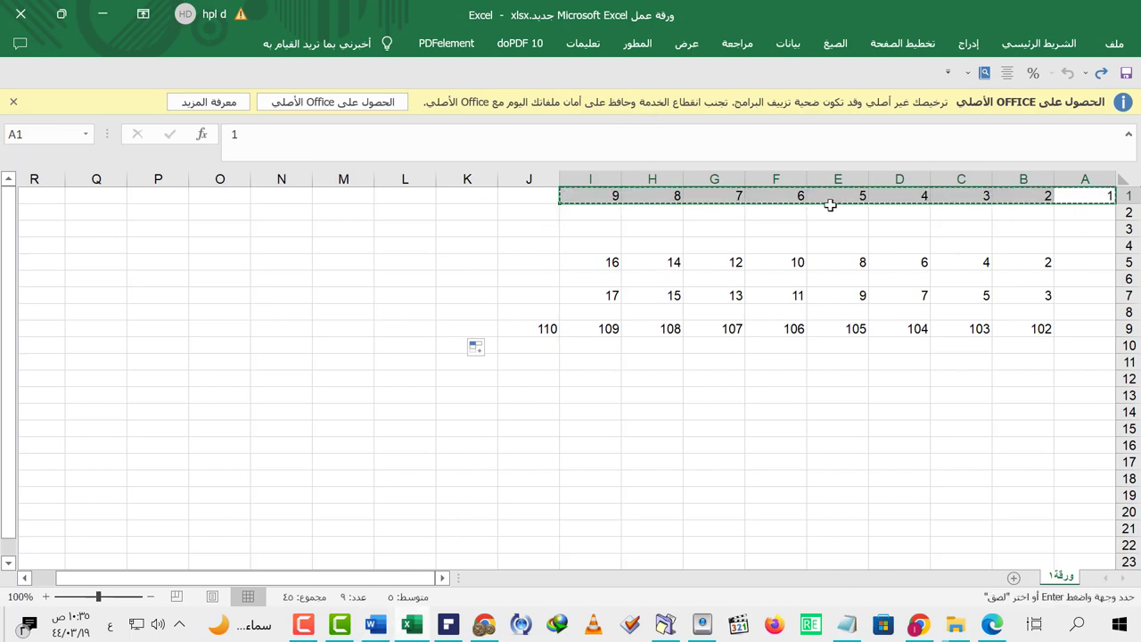
pyautogui.rightClick(756, 193)
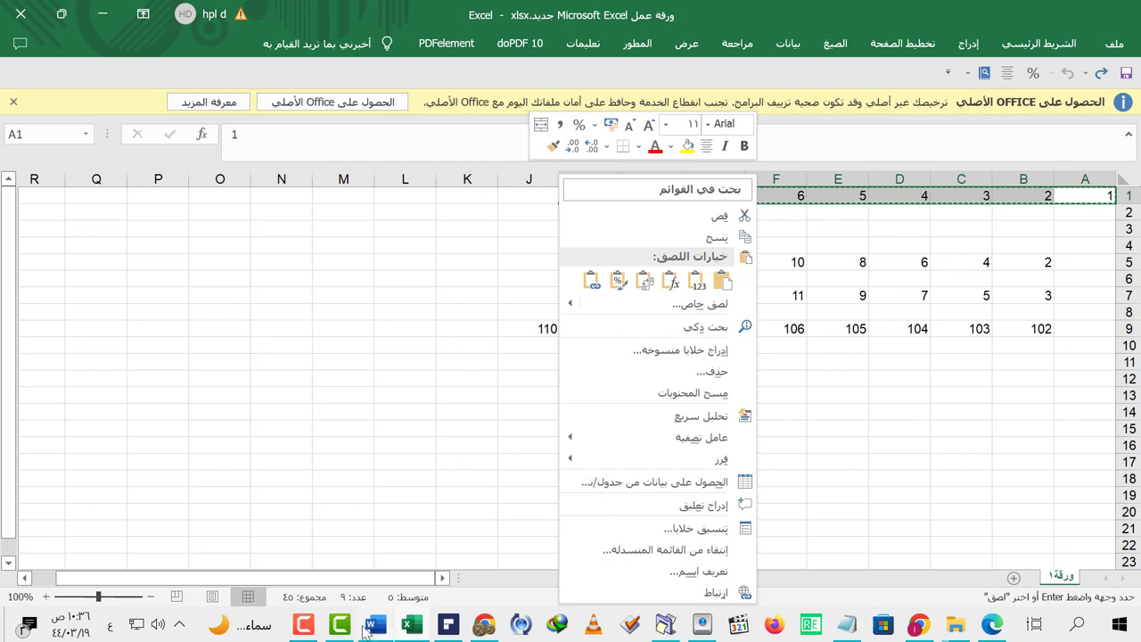
# Switch to the Word document and delete all its existing content
pyautogui.click(378, 626)
pyautogui.scroll(1, 626, 319)
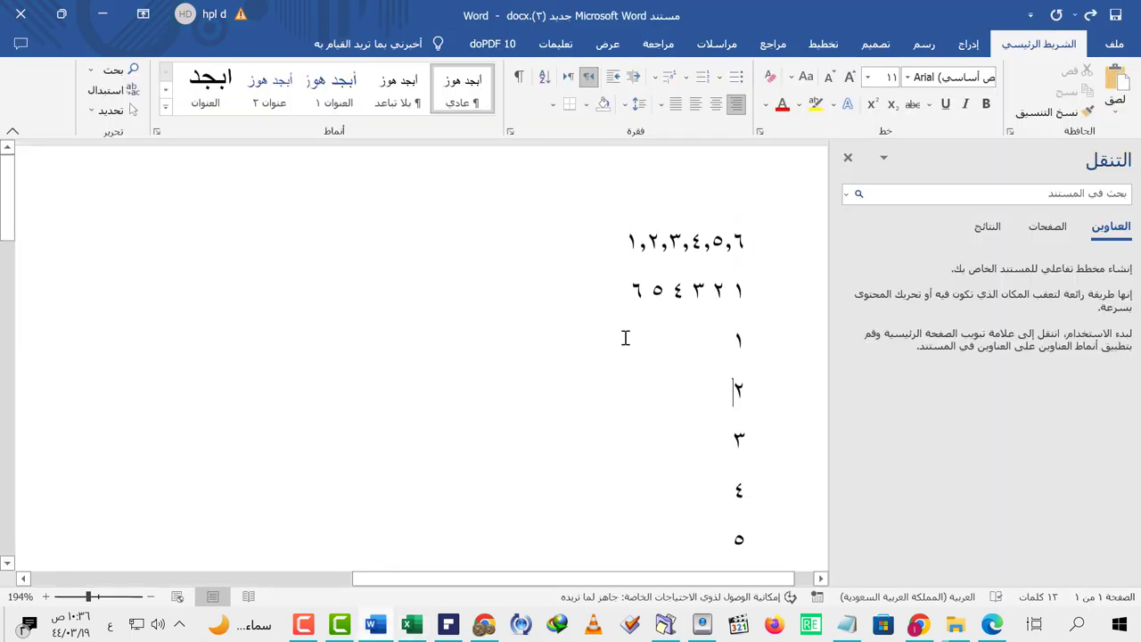
pyautogui.hotkey('ctrl', 'a')
pyautogui.press('Delete')
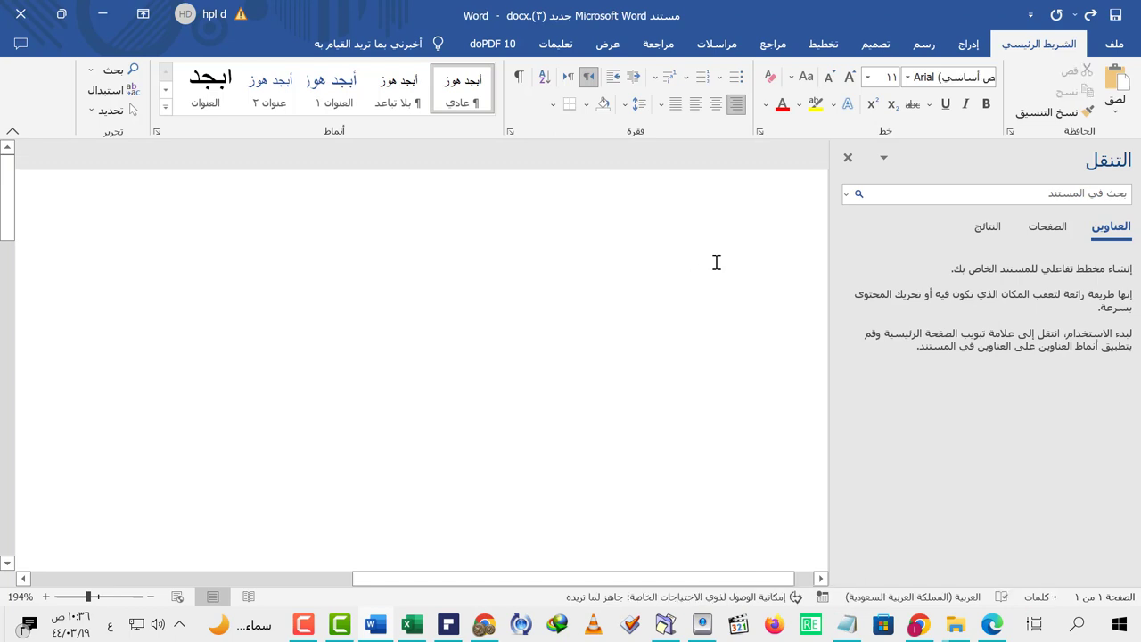
# Paste the nine numbers as plain text (Keep Text Only) and copy the gap character between two of them
pyautogui.rightClick(716, 262)
pyautogui.click(549, 368)
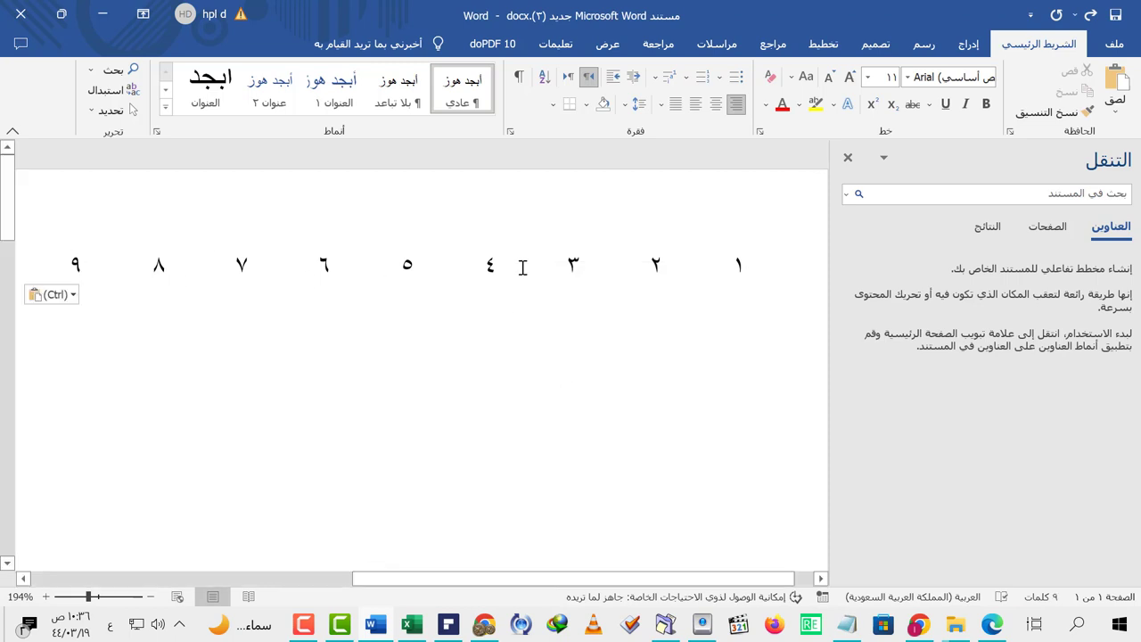
pyautogui.doubleClick(706, 261)
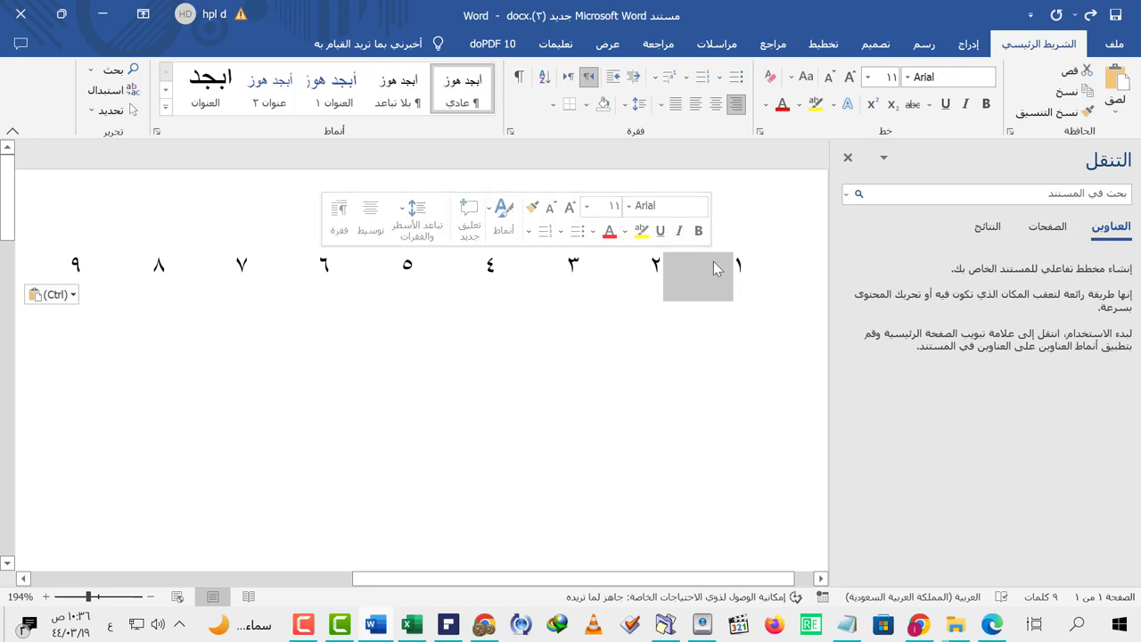
pyautogui.rightClick(710, 269)
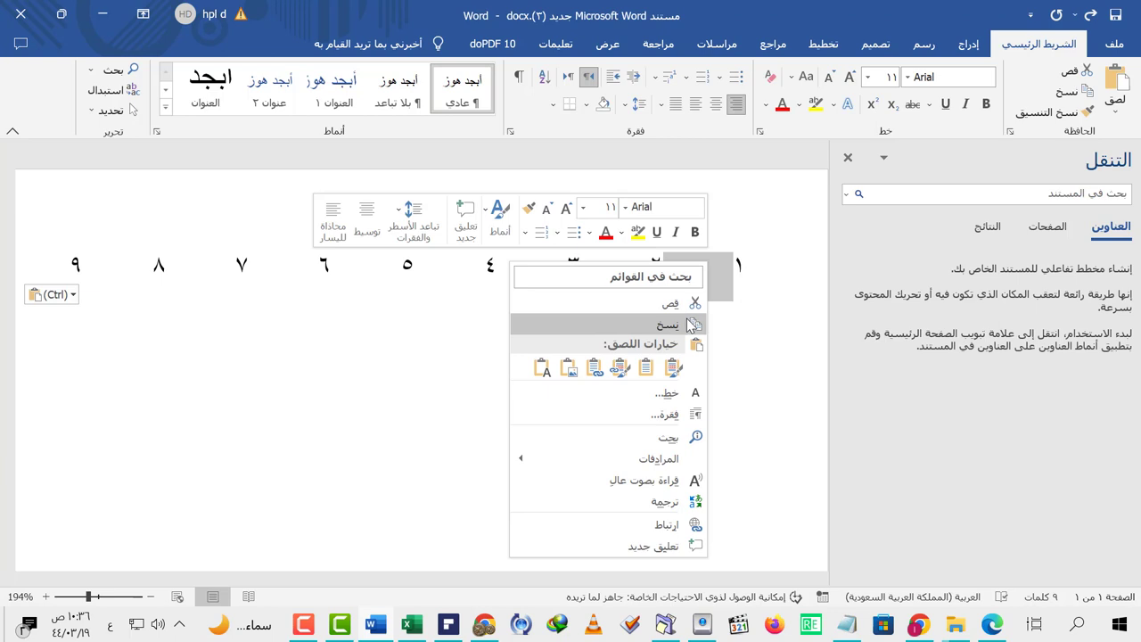
pyautogui.click(691, 325)
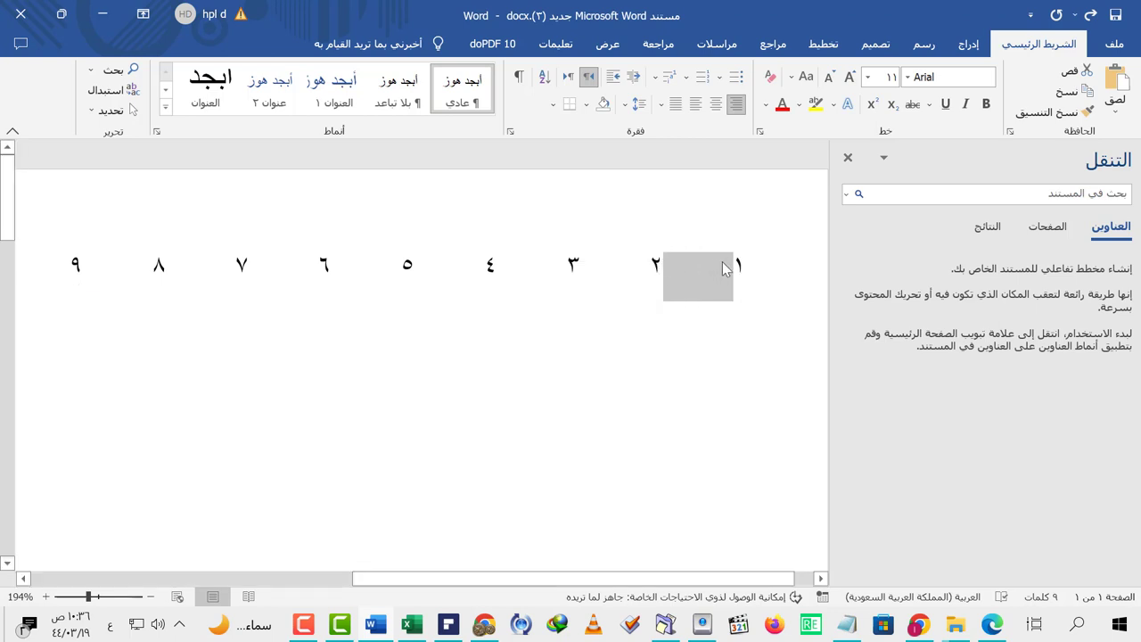
# Use Replace All to replace the 8 gaps with nothing, joining the digits 1–9
pyautogui.click(108, 90)
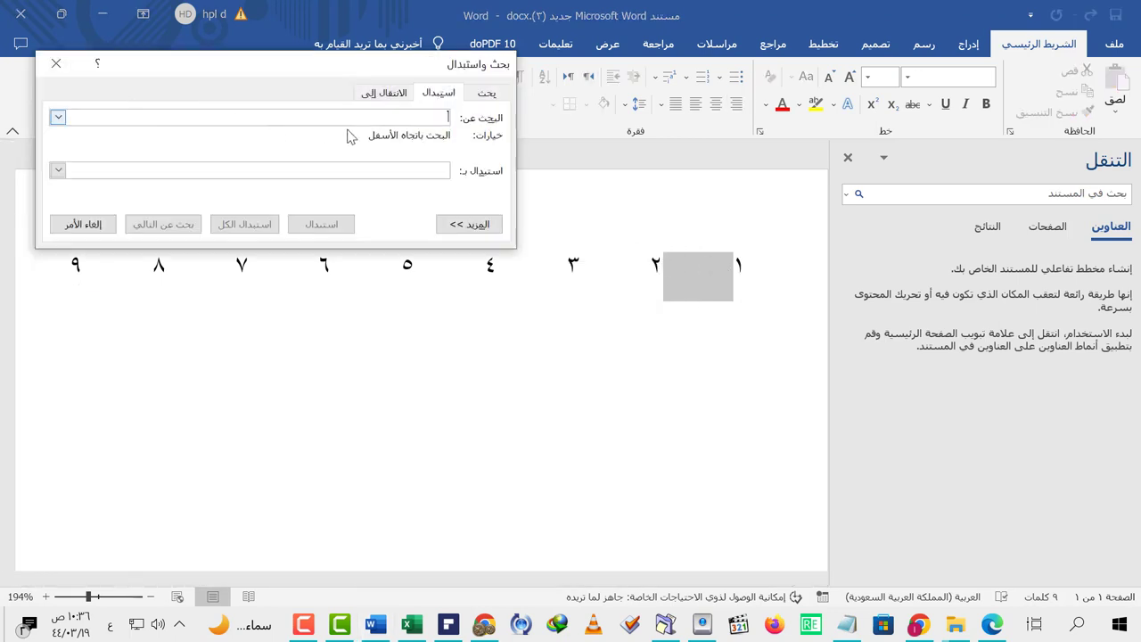
pyautogui.click(57, 63)
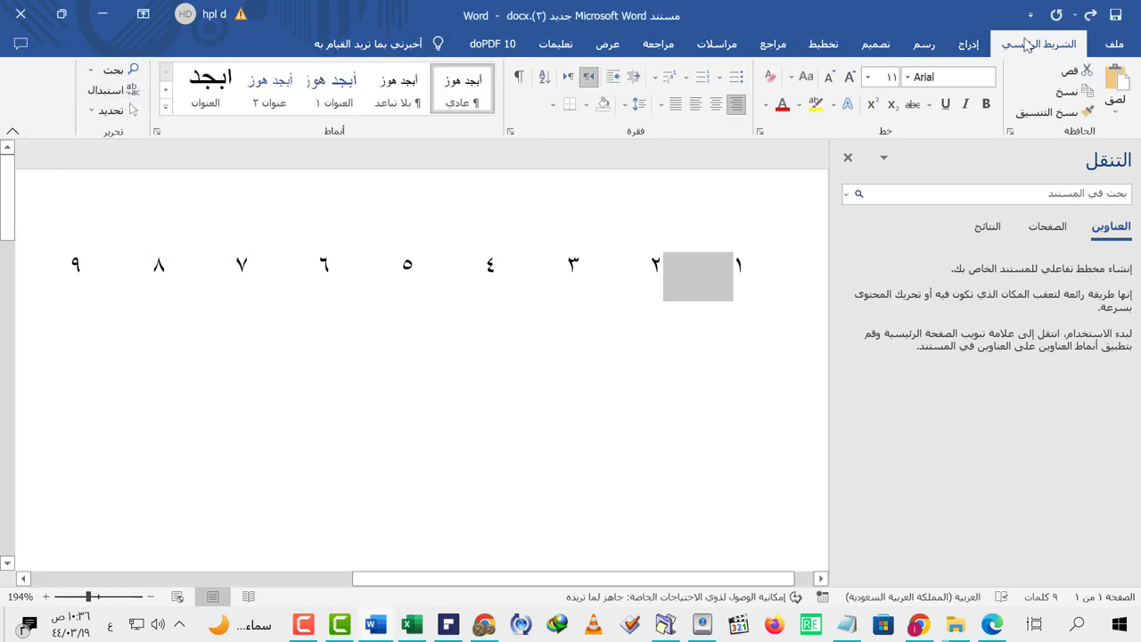
pyautogui.click(108, 90)
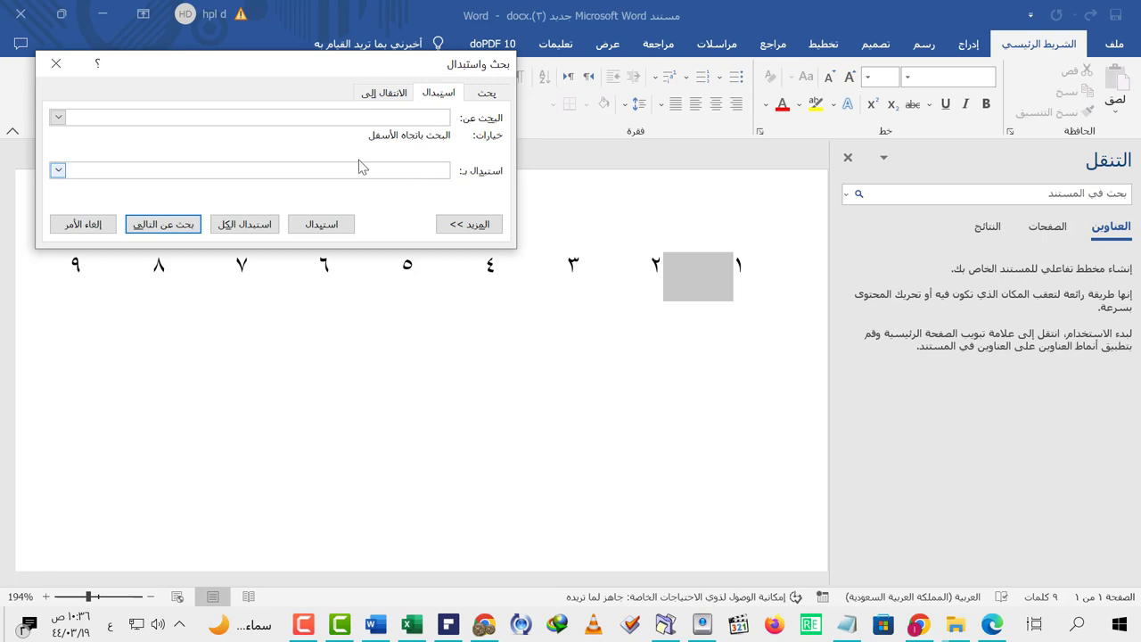
pyautogui.click(264, 234)
pyautogui.click(606, 363)
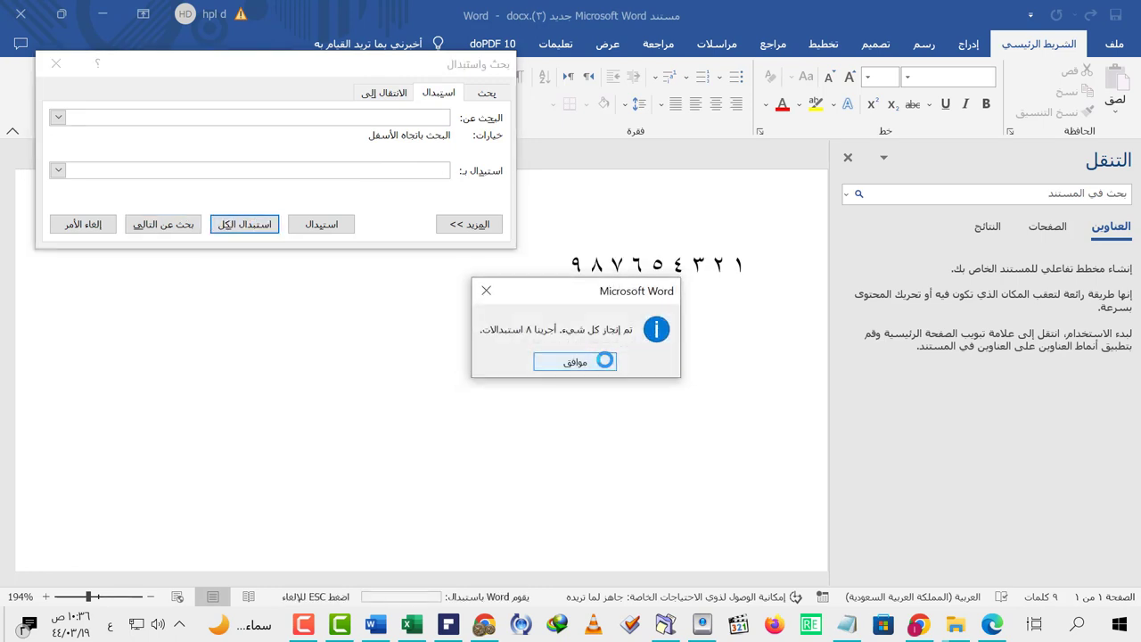
pyautogui.click(604, 364)
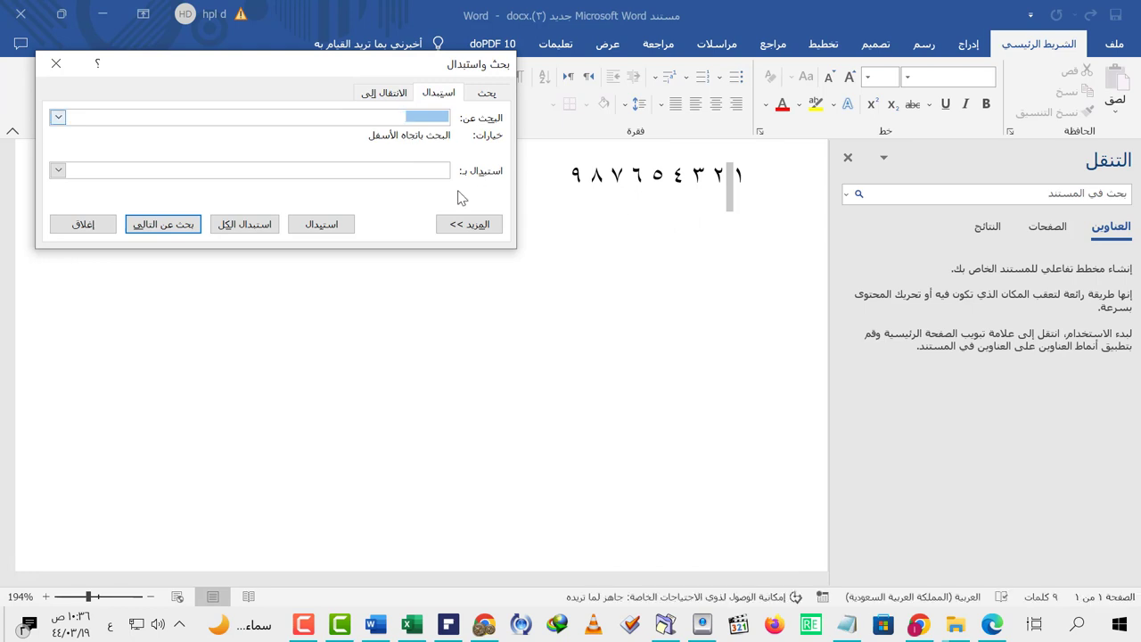
# Clear the Find what field, type ا into it, then close the Replace dialog
pyautogui.click(430, 170)
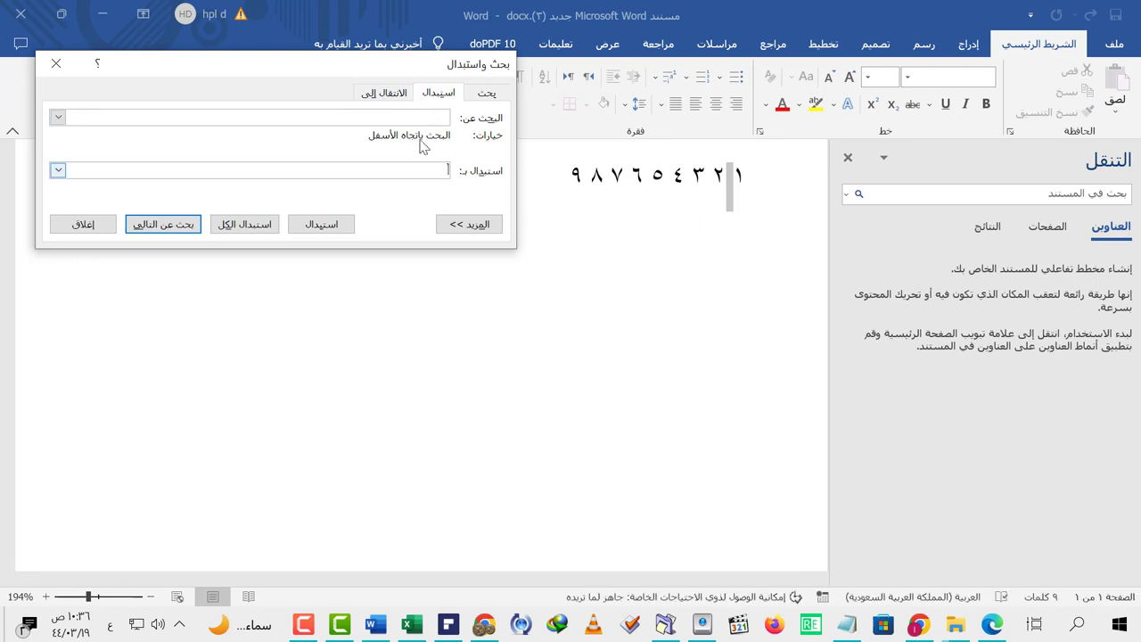
pyautogui.click(384, 116)
pyautogui.press('BackSpace')
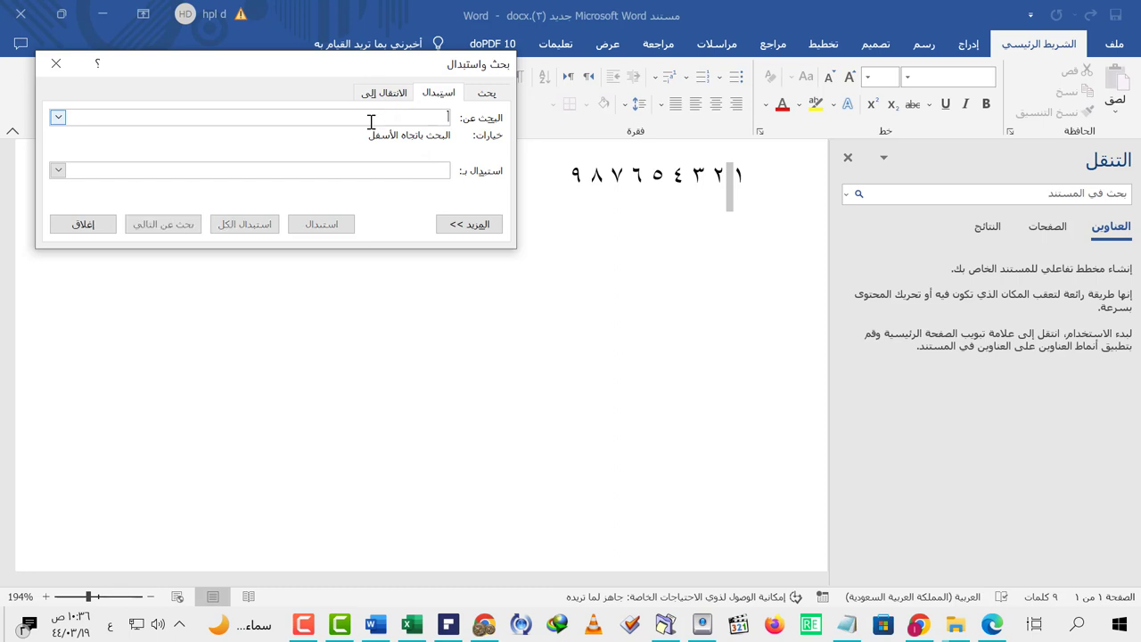
pyautogui.write('ا')
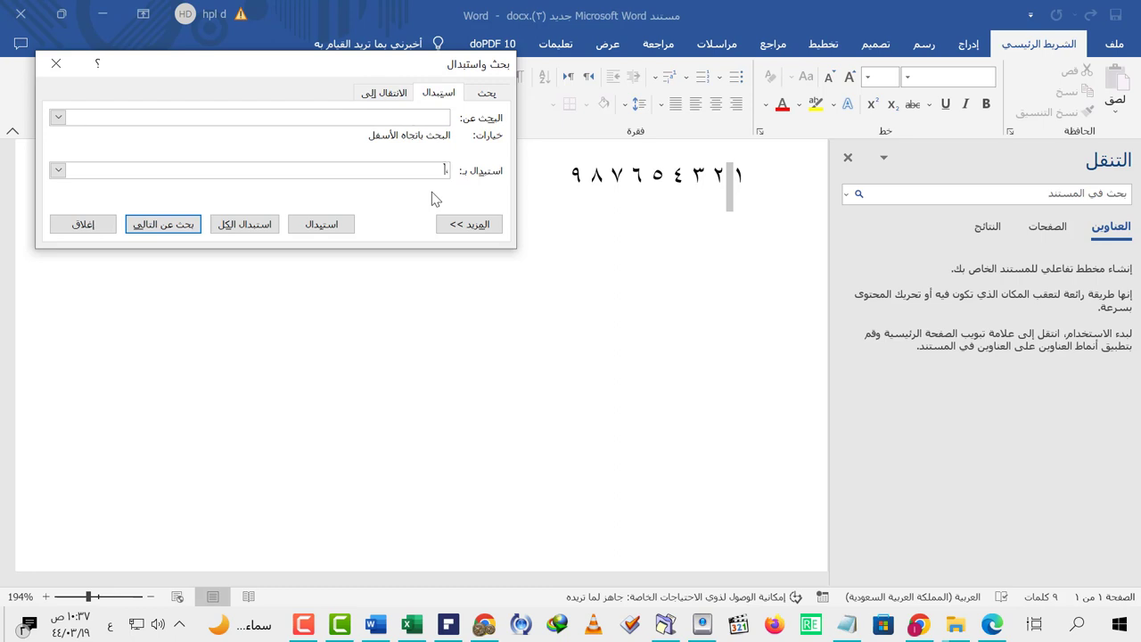
pyautogui.click(437, 117)
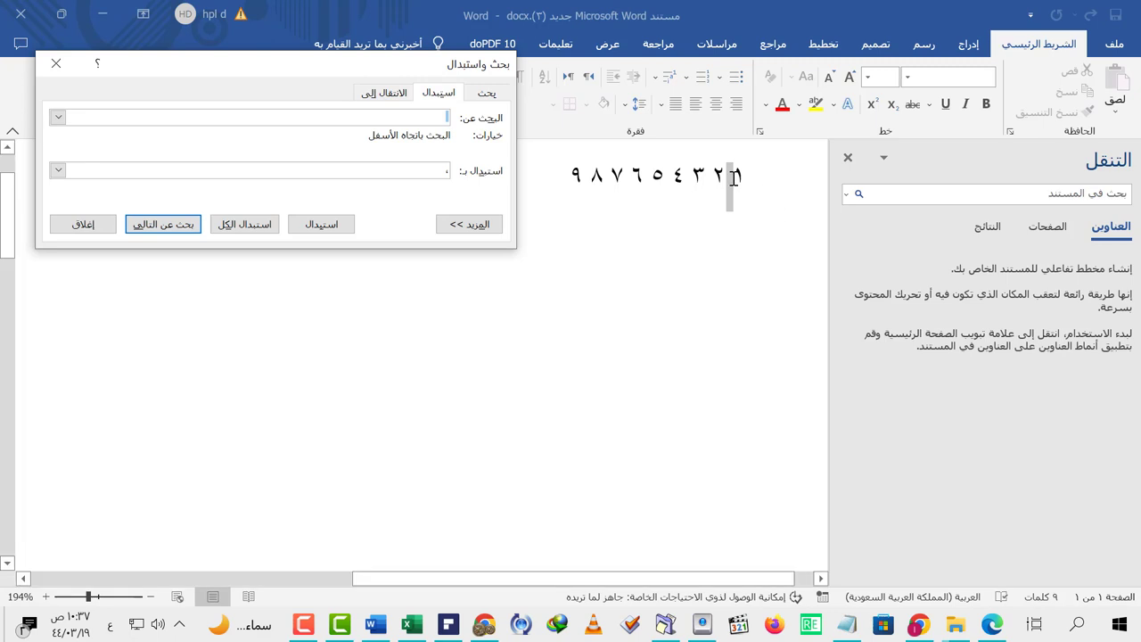
pyautogui.click(56, 64)
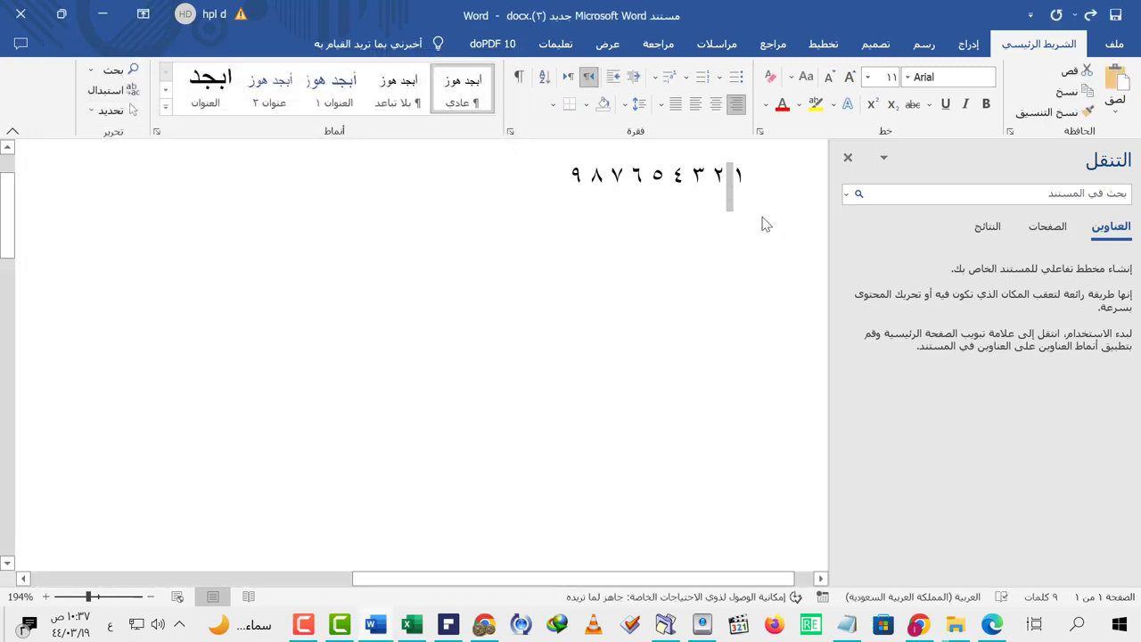
# Copy the gap from the digit row and replace all 8 gaps with commas
pyautogui.click(735, 179)
pyautogui.doubleClick(734, 176)
pyautogui.rightClick(734, 180)
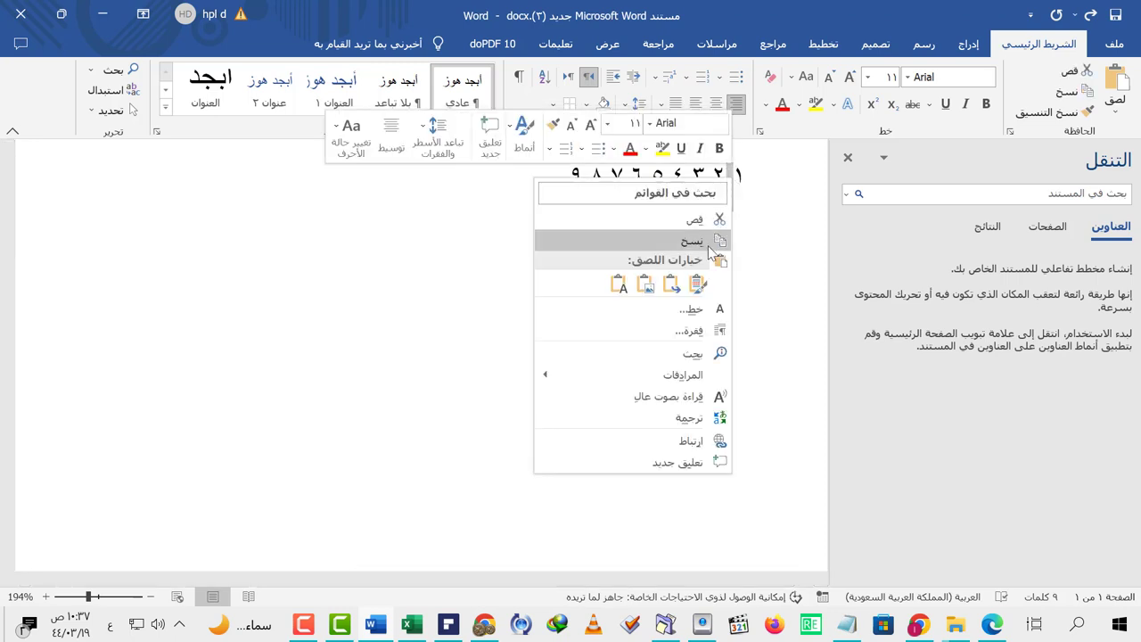
pyautogui.click(712, 237)
pyautogui.click(116, 93)
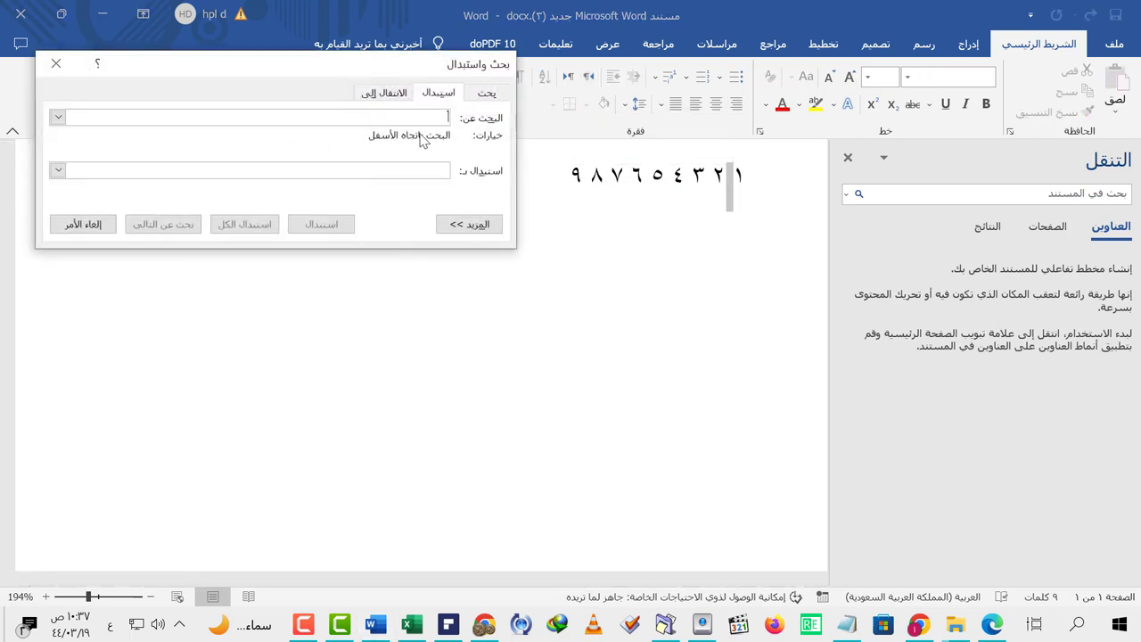
pyautogui.hotkey('ctrl', 'v')
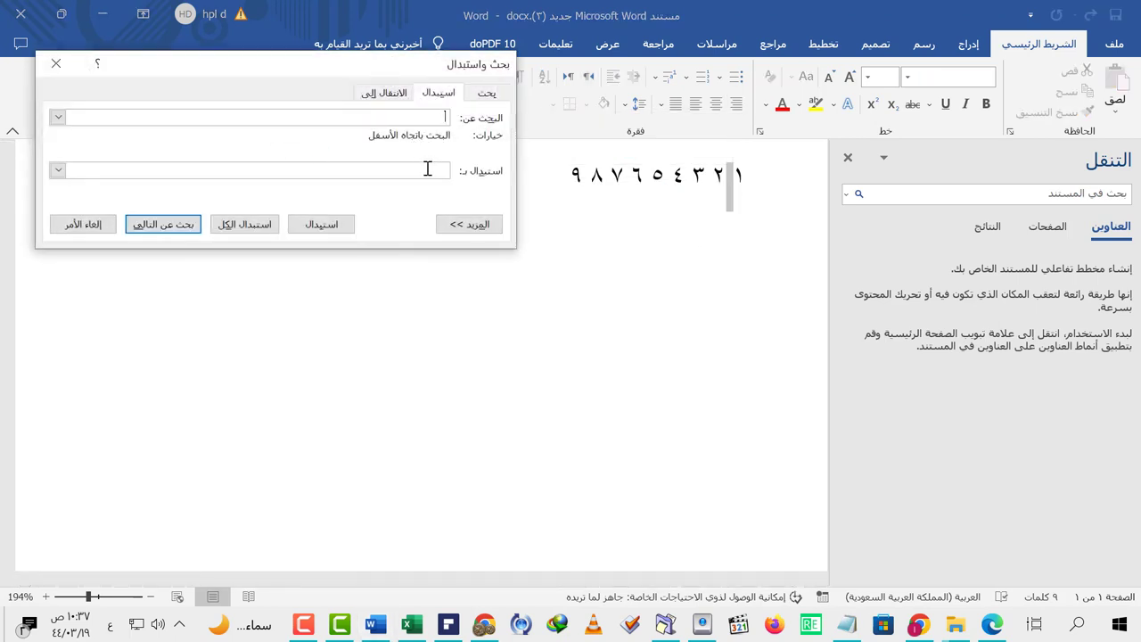
pyautogui.click(427, 168)
pyautogui.click(245, 224)
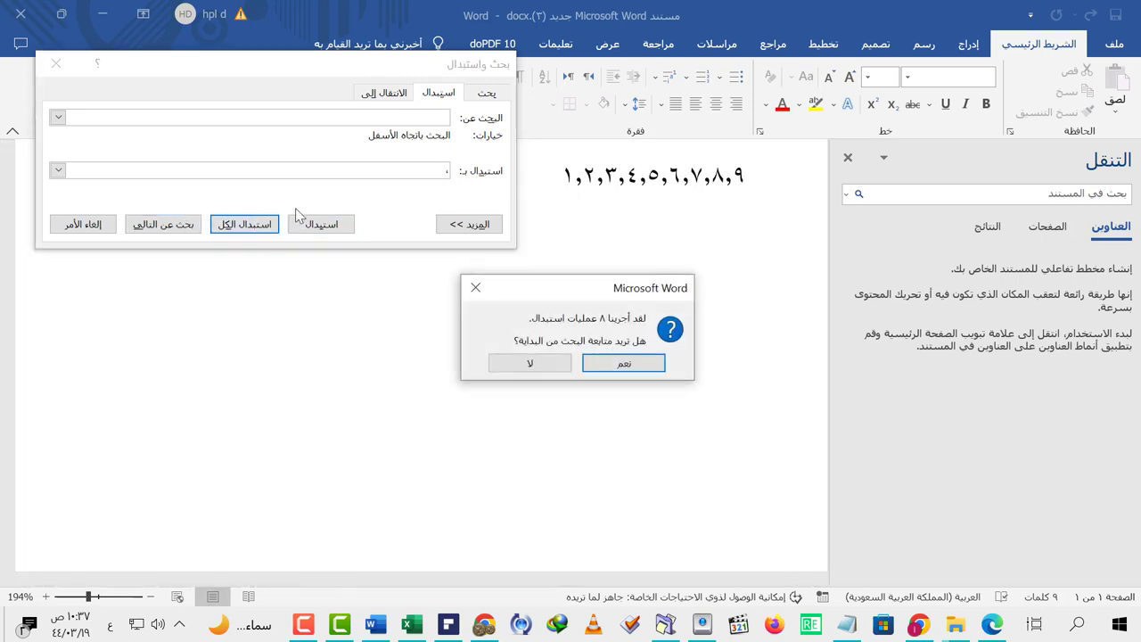
pyautogui.click(655, 363)
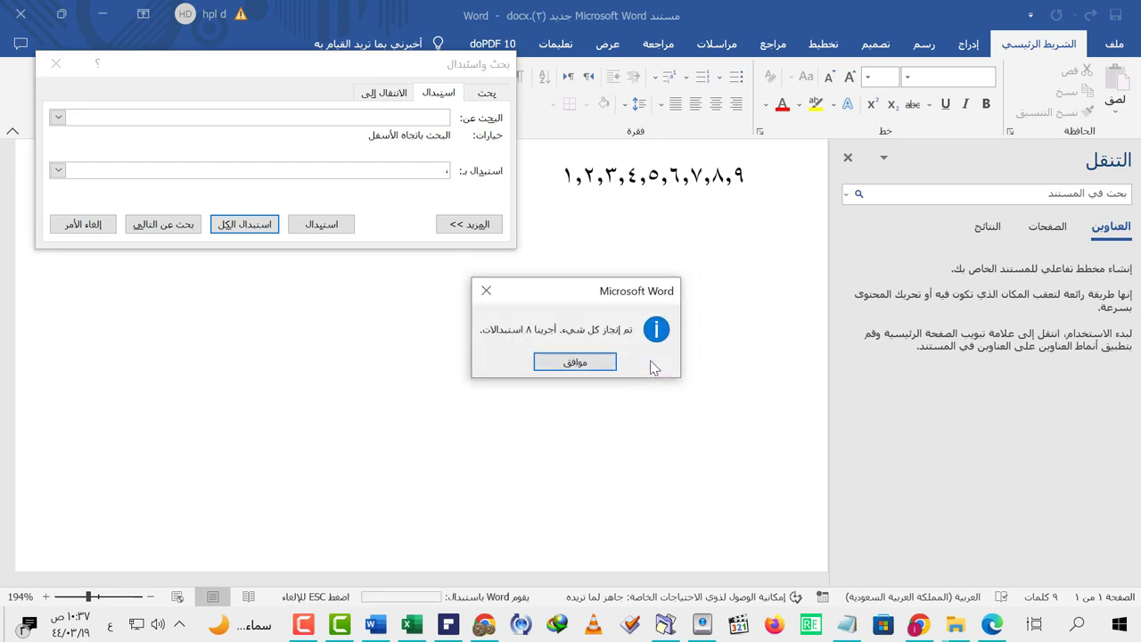
pyautogui.click(603, 363)
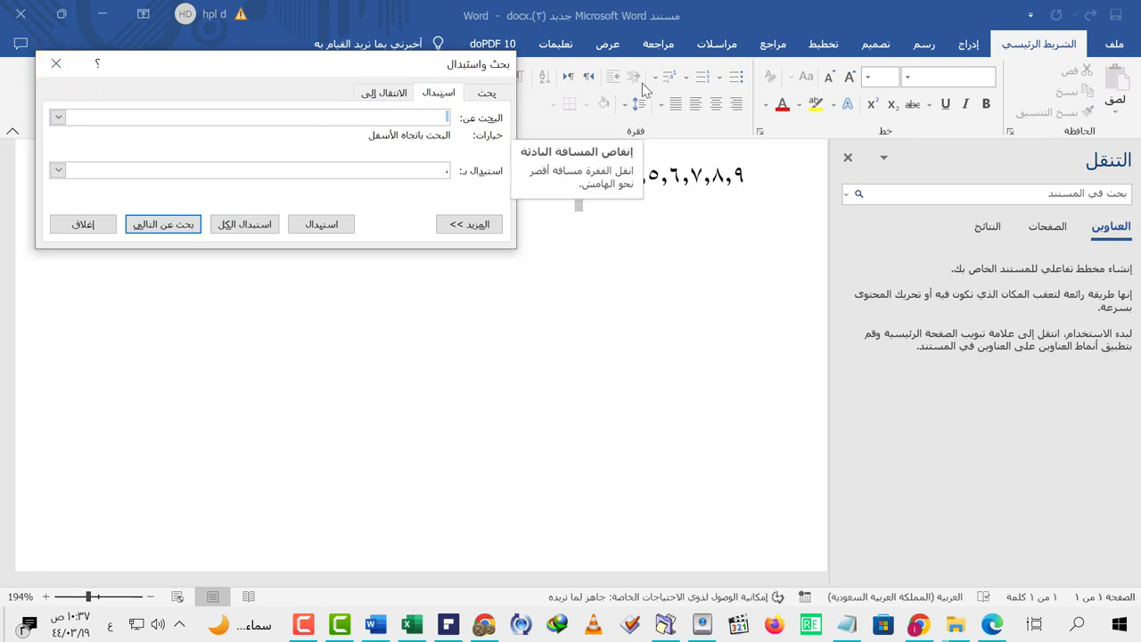
# Replace all 8 commas with dashes so the digits read 1-2-…-9, then close the dialog
pyautogui.write(',')
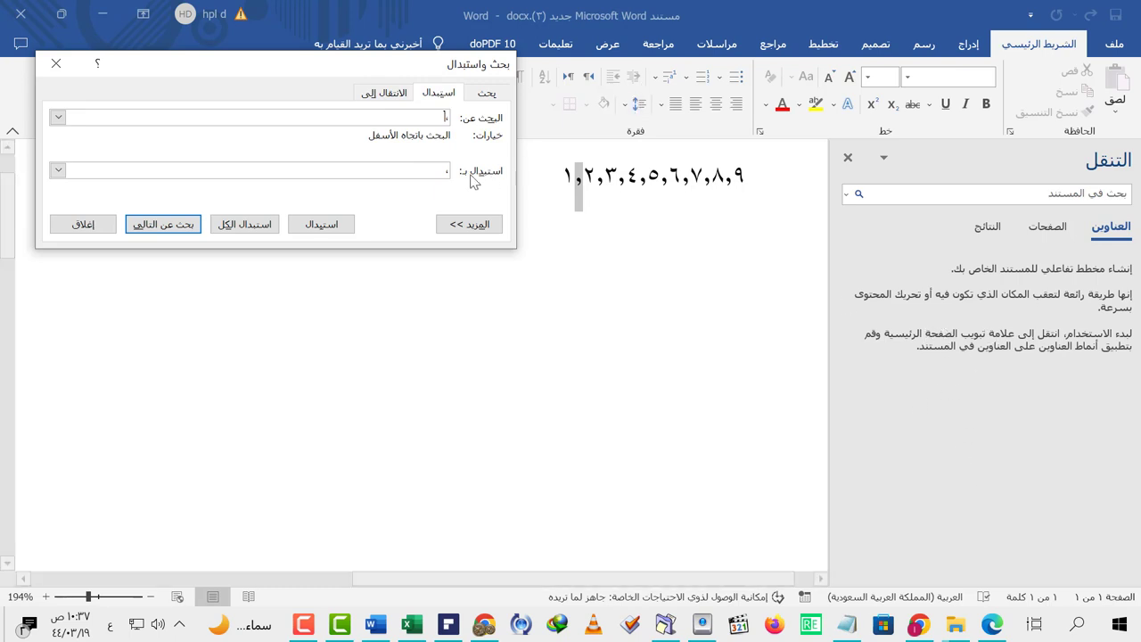
pyautogui.press('Tab')
pyautogui.write('-')
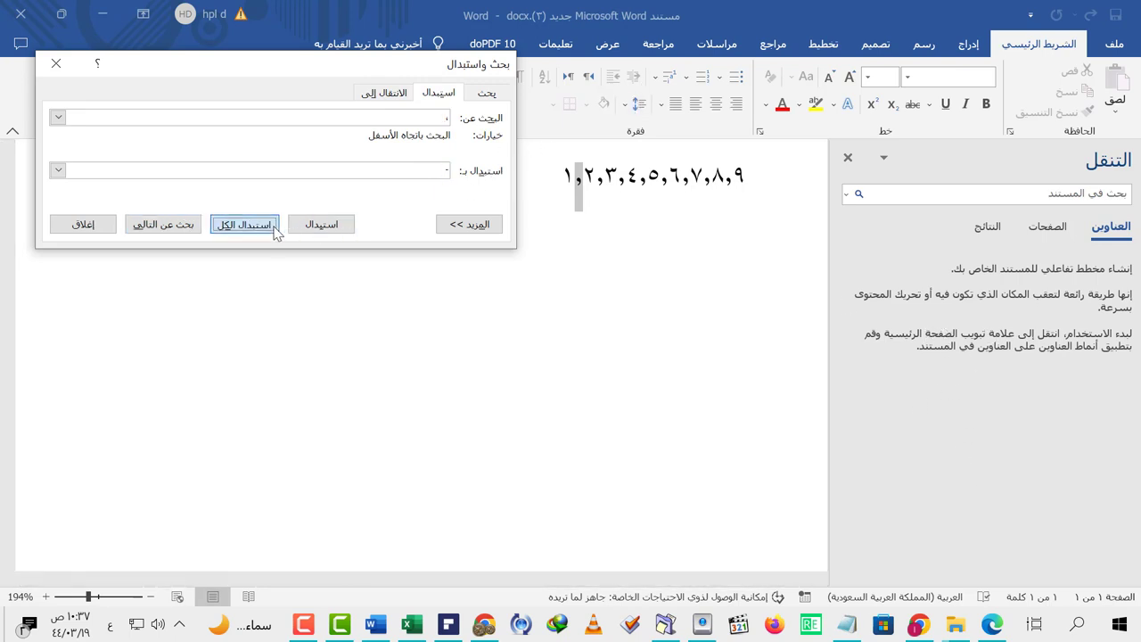
pyautogui.click(243, 226)
pyautogui.click(628, 364)
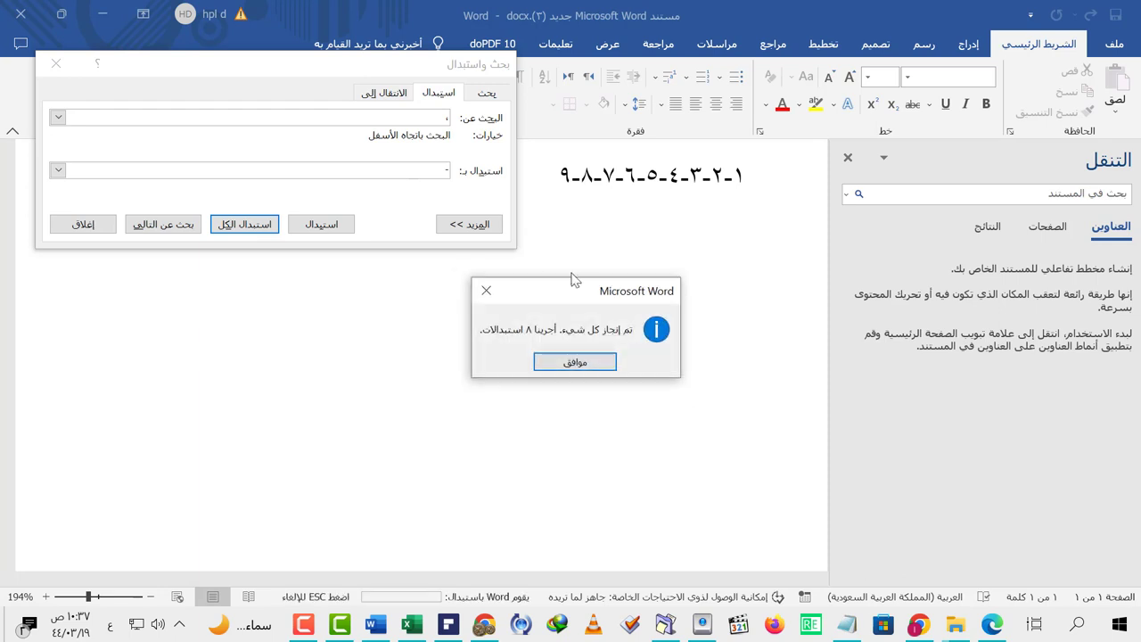
pyautogui.click(576, 360)
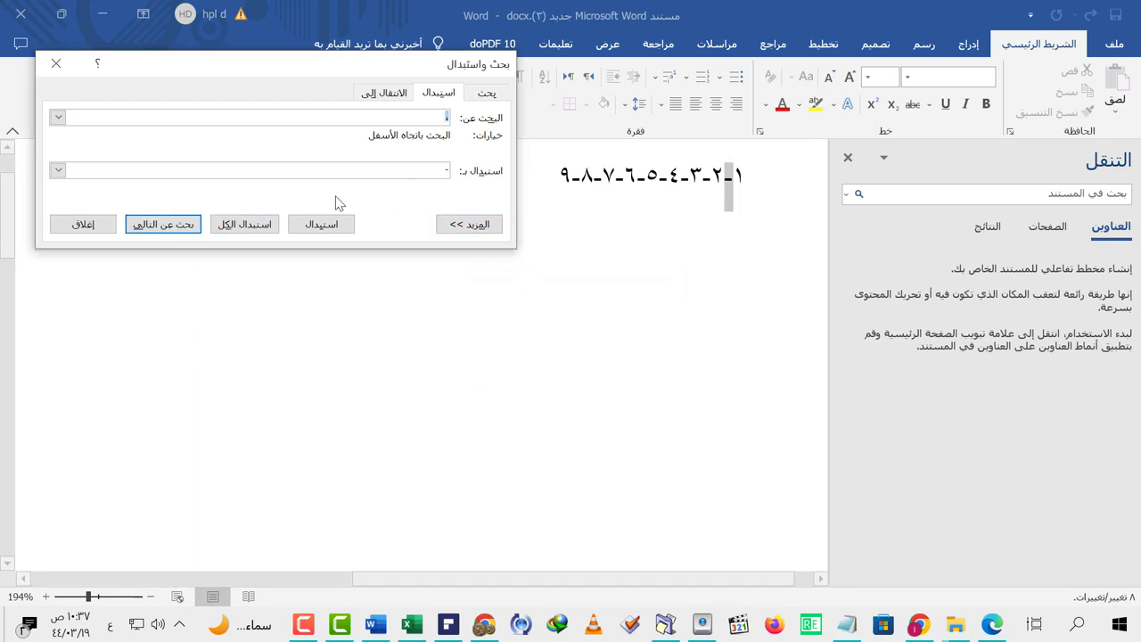
pyautogui.click(55, 63)
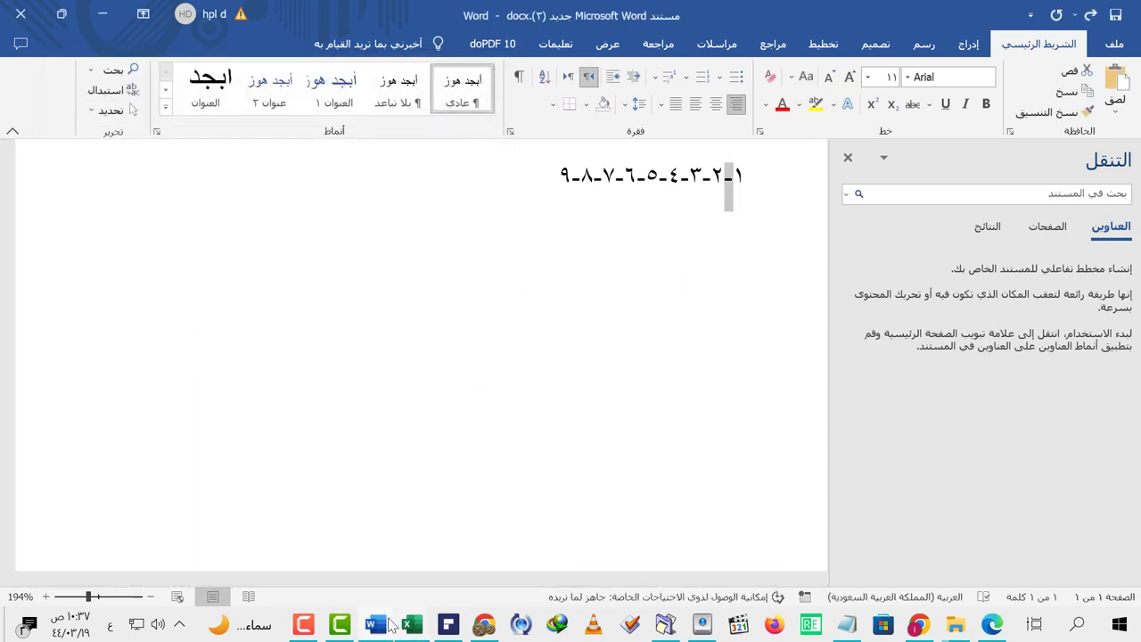
# Switch to the Excel workbook and select the 102–110 series in row 9 (B9:J9)
pyautogui.click(411, 627)
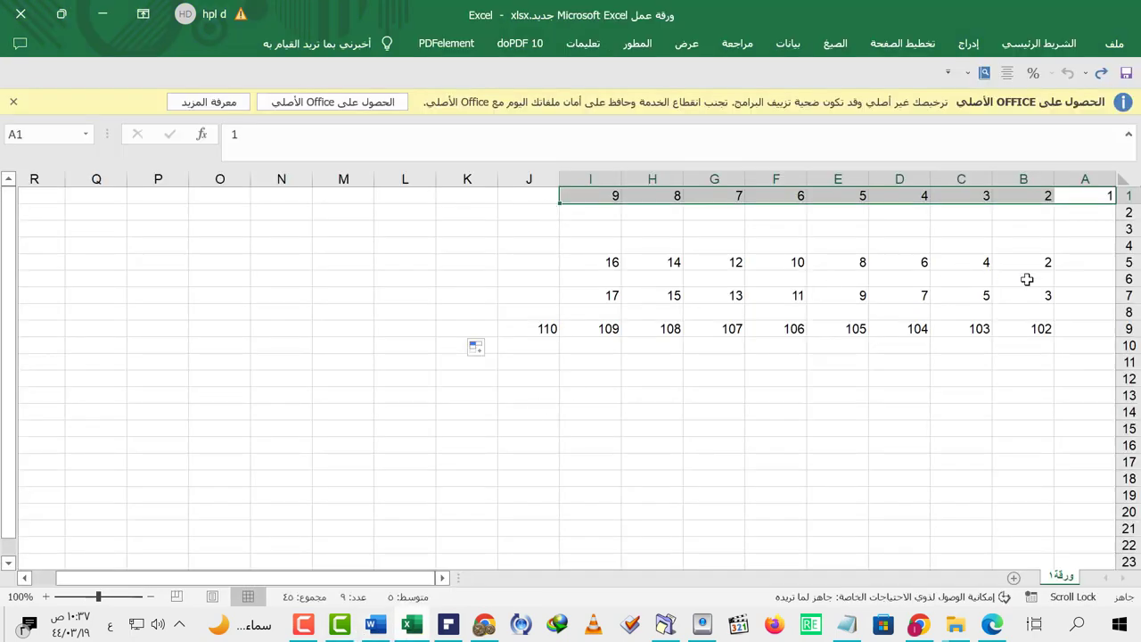
pyautogui.scroll(-1, 987, 318)
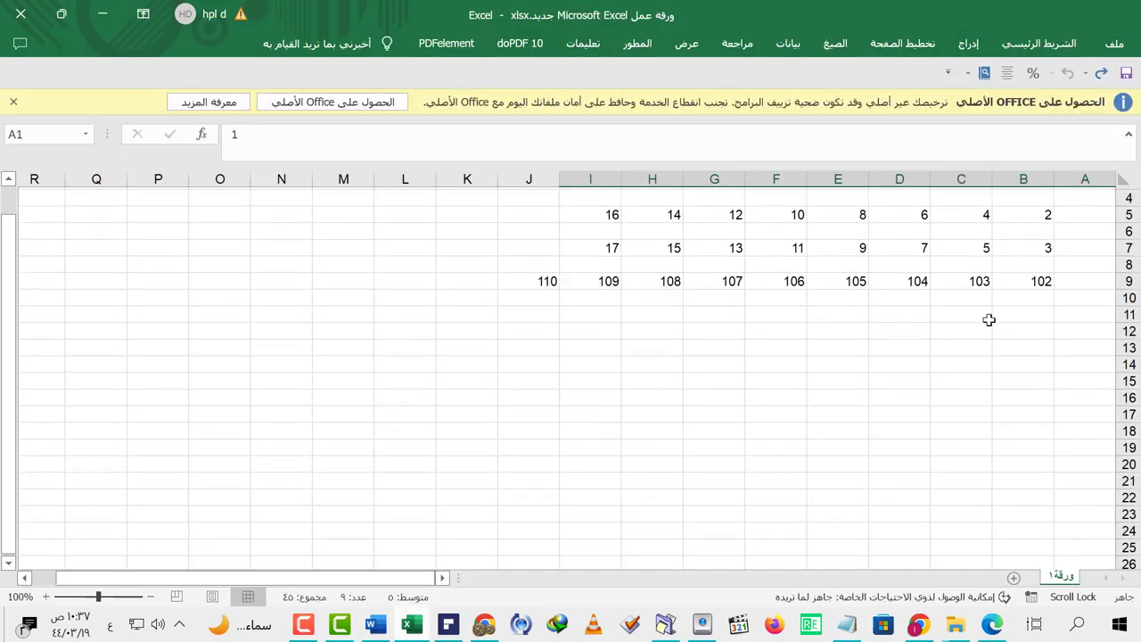
pyautogui.scroll(1, 989, 321)
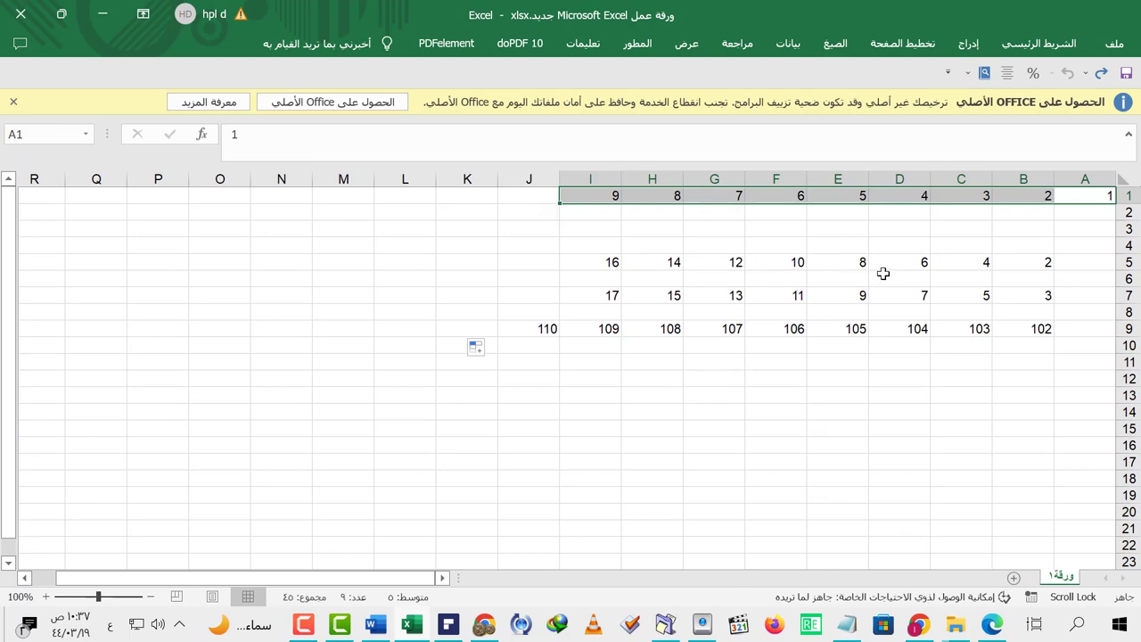
pyautogui.moveTo(455, 246); pyautogui.dragTo(443, 509)
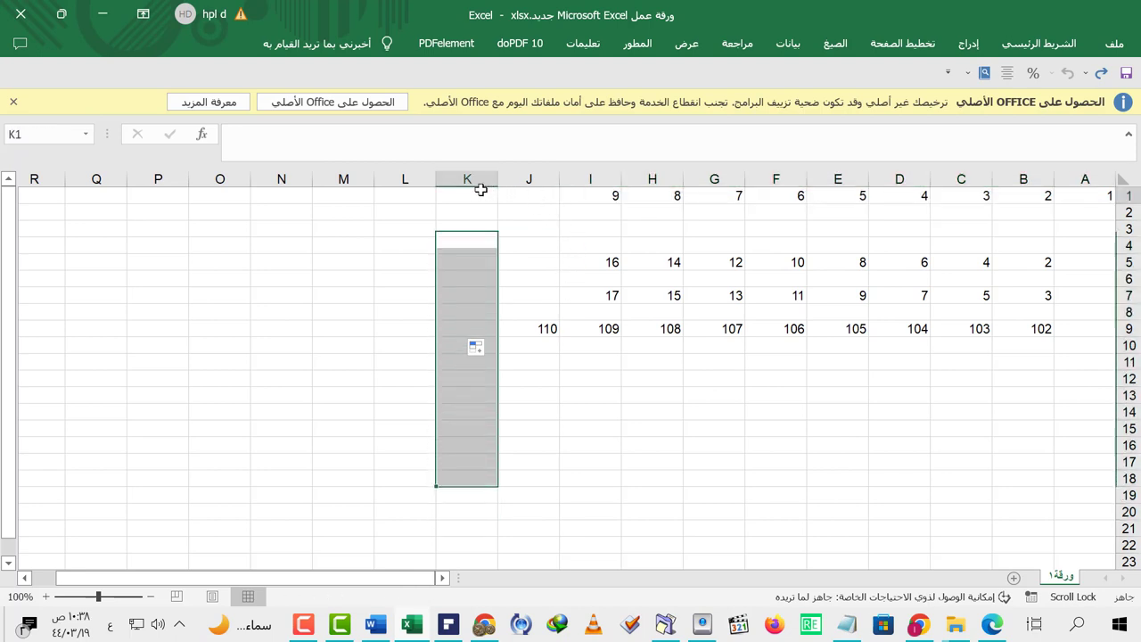
pyautogui.moveTo(479, 192); pyautogui.dragTo(1110, 195)
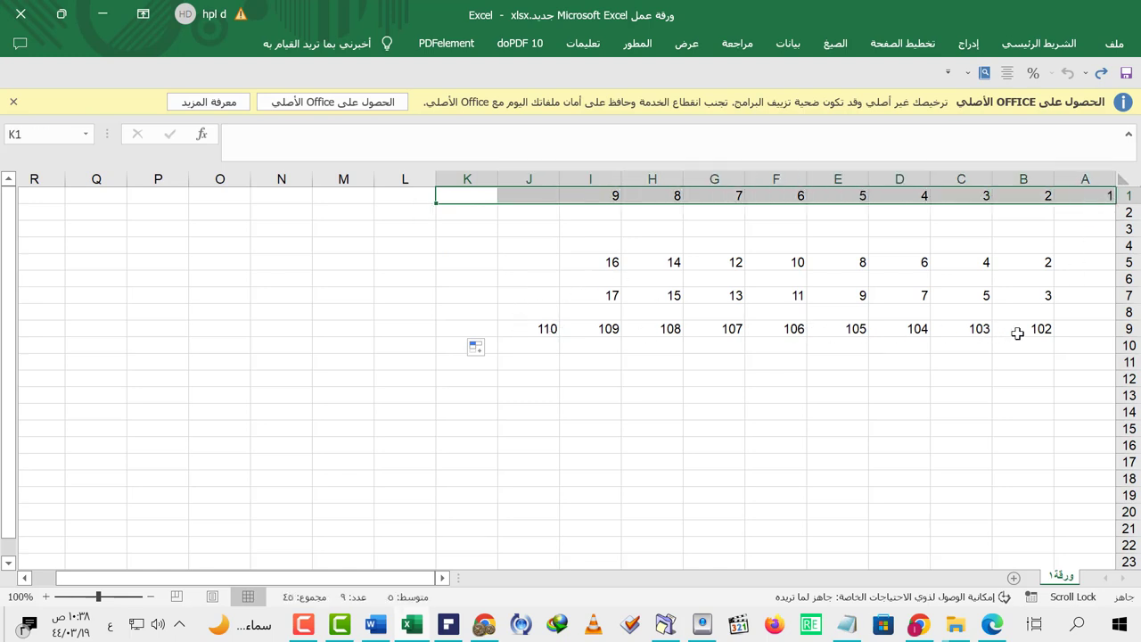
pyautogui.moveTo(1016, 329); pyautogui.dragTo(1, 325)
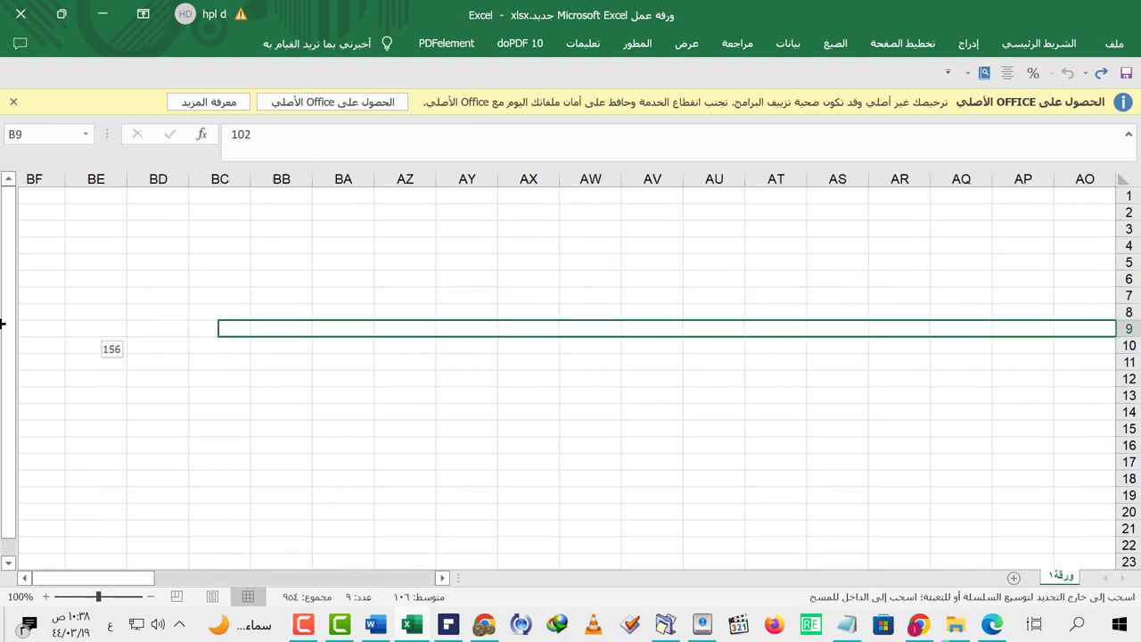
# Fill the row 9 series out to column CR, reaching 196, and scroll back to column A
pyautogui.moveTo(1, 324); pyautogui.dragTo(129, 336)
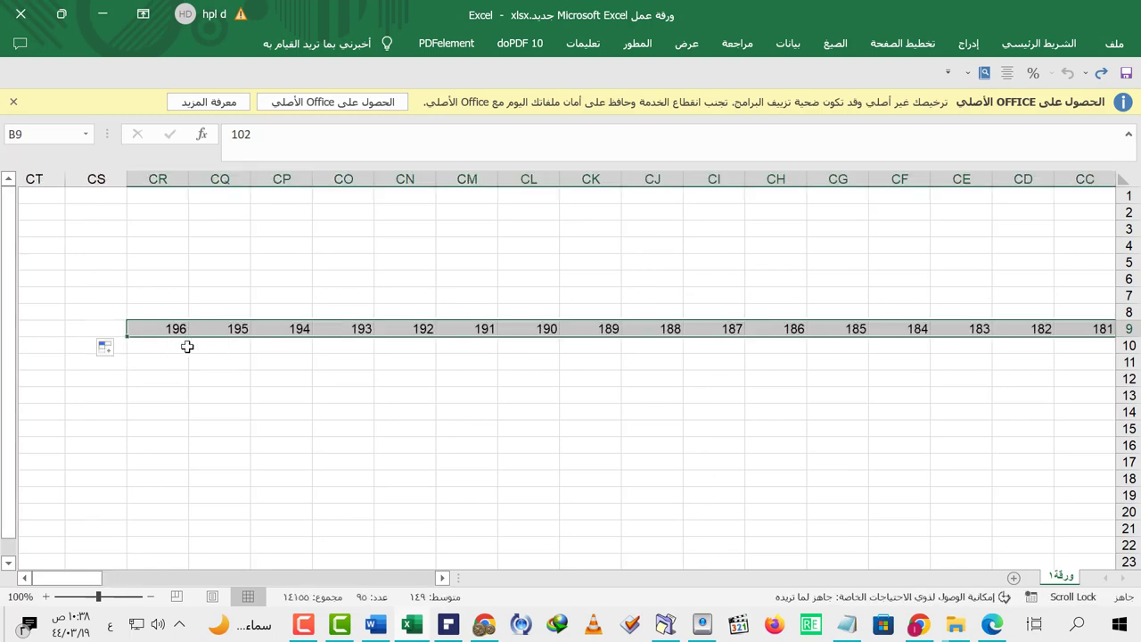
pyautogui.moveTo(66, 576)
pyautogui.mouseDown()
pyautogui.moveTo(496, 585)
pyautogui.moveTo(502, 568)
pyautogui.mouseUp()
pyautogui.click(419, 577)
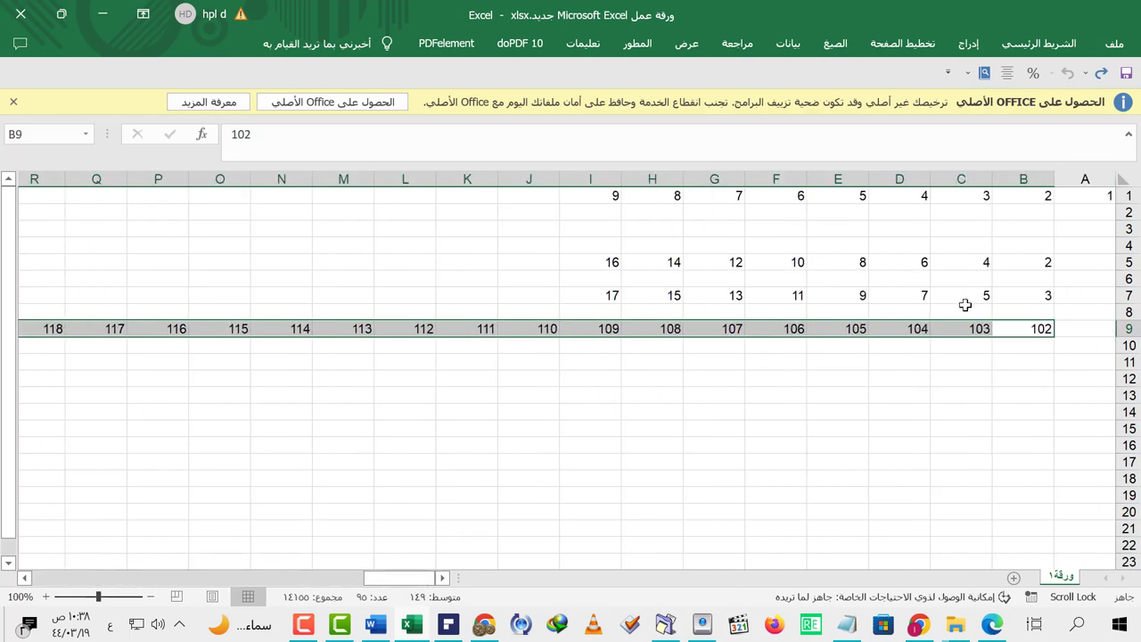